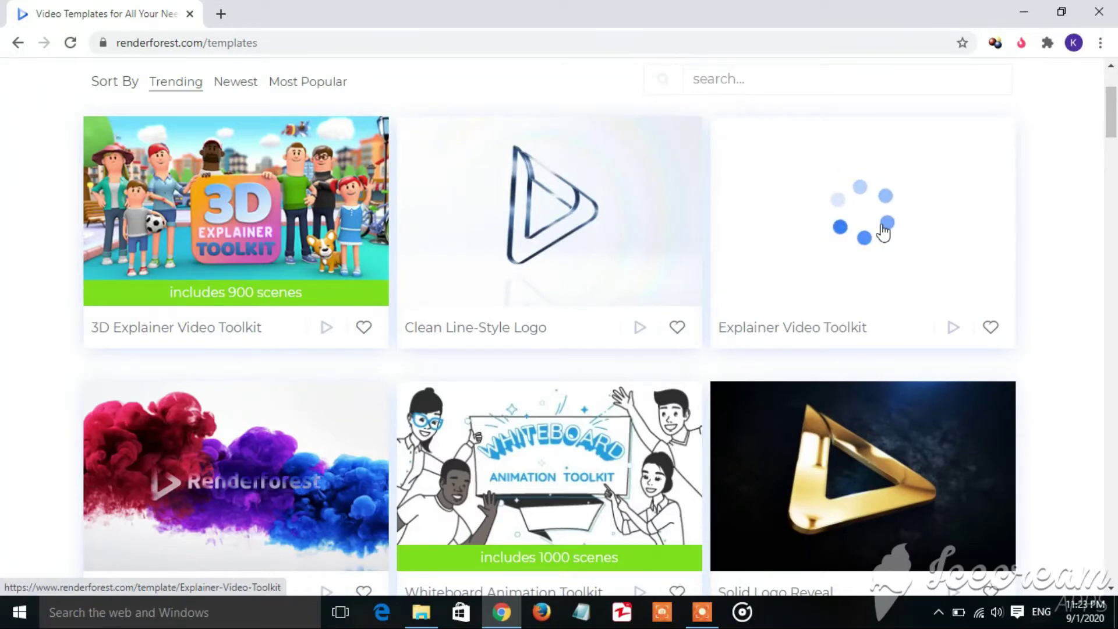
Step: Browse the trending video templates and open the 3D Explainer Video Toolkit template
{"action": "scroll", "coordinate": [1077, 257], "scroll_direction": "down", "scroll_amount": 4}
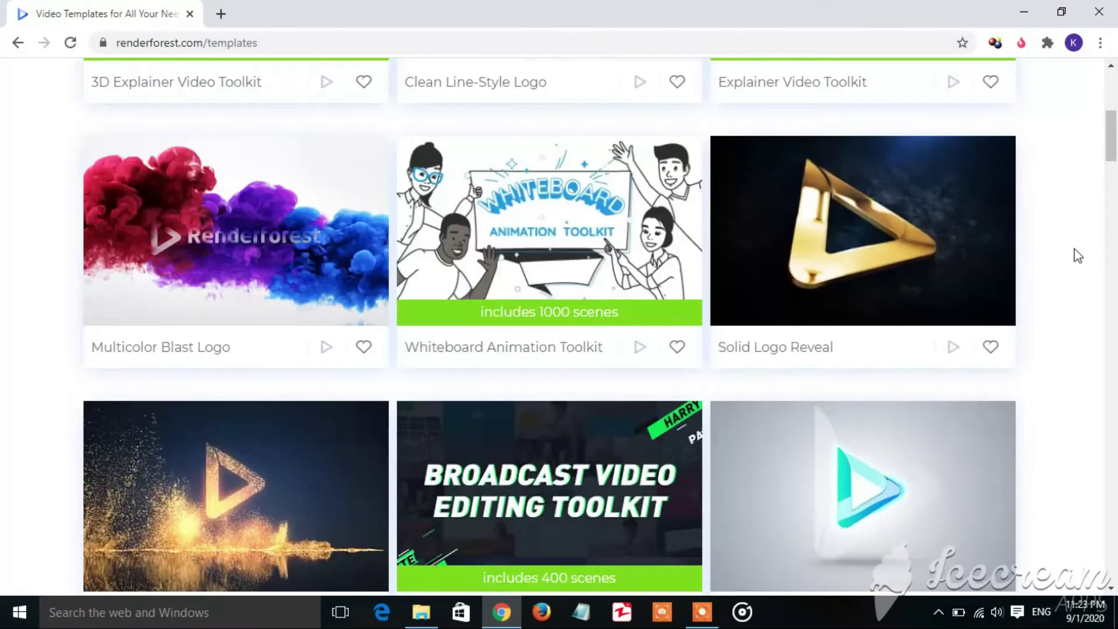
{"action": "scroll", "coordinate": [1064, 309], "scroll_direction": "down", "scroll_amount": 2}
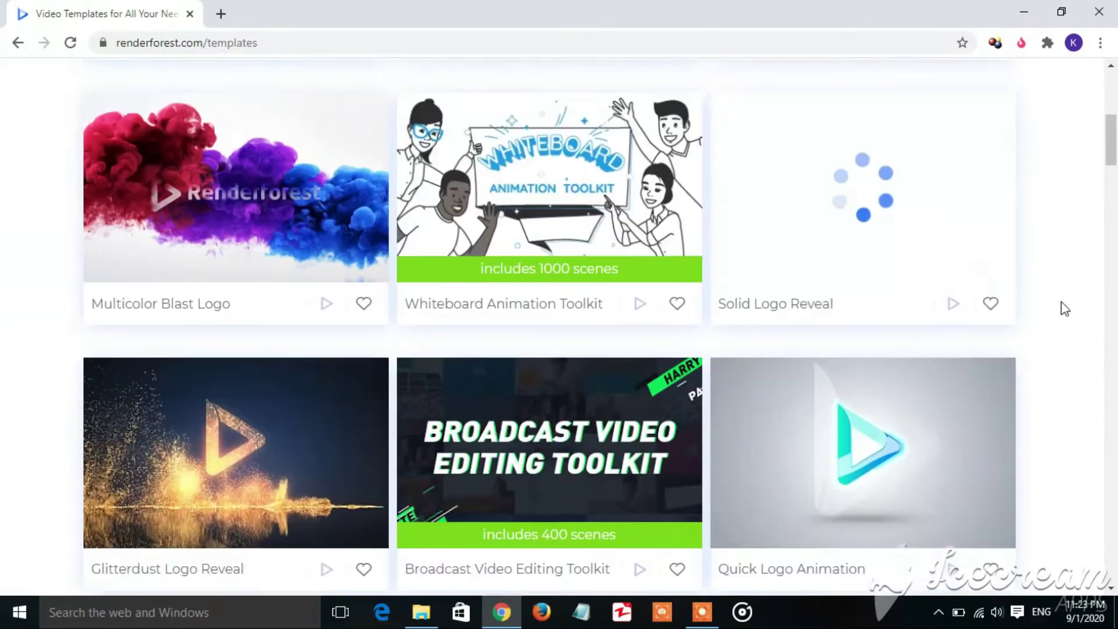
{"action": "scroll", "coordinate": [1066, 309], "scroll_direction": "down", "scroll_amount": 13}
{"action": "scroll", "coordinate": [1067, 309], "scroll_direction": "down", "scroll_amount": 17}
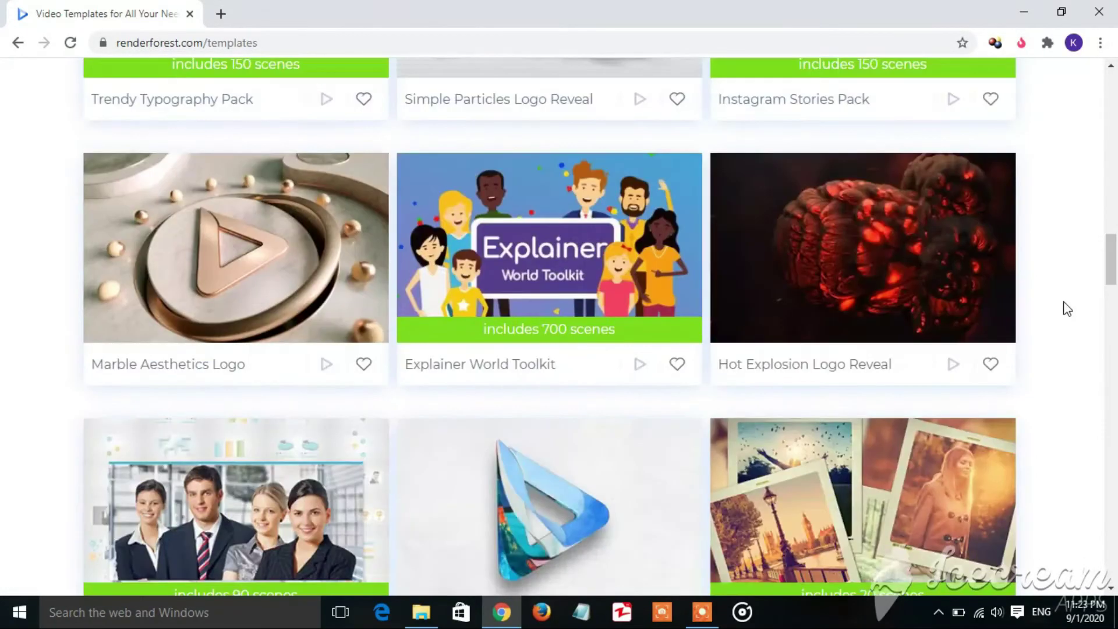
{"action": "scroll", "coordinate": [1067, 309], "scroll_direction": "up", "scroll_amount": 17}
{"action": "scroll", "coordinate": [1067, 308], "scroll_direction": "up", "scroll_amount": 14}
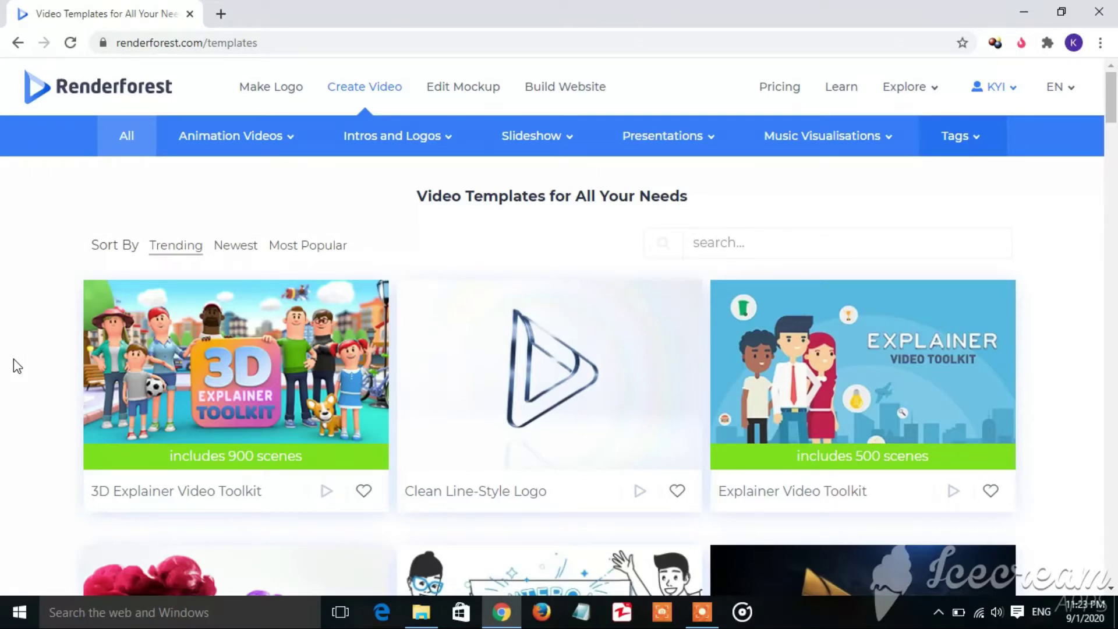
{"action": "mouse_move", "coordinate": [199, 360]}
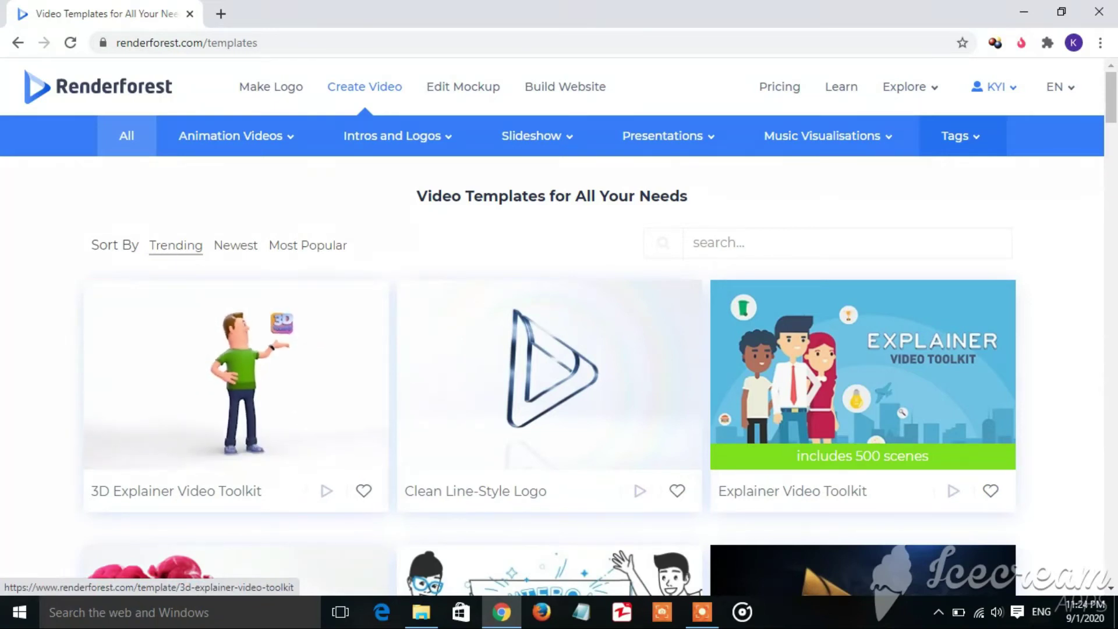
{"action": "mouse_move", "coordinate": [262, 361]}
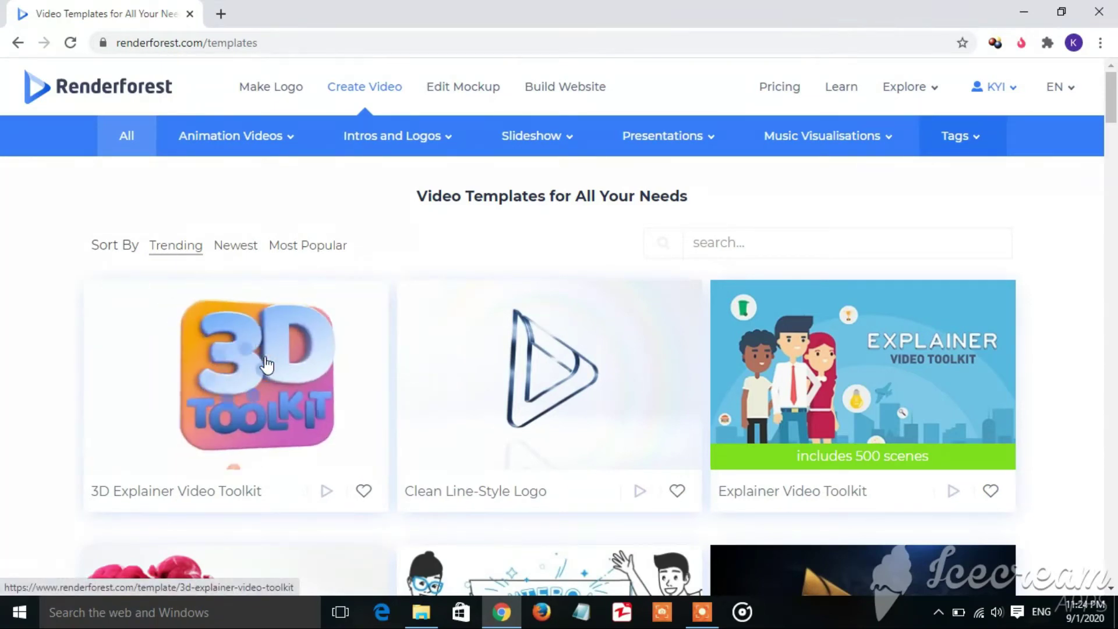
{"action": "mouse_move", "coordinate": [298, 338]}
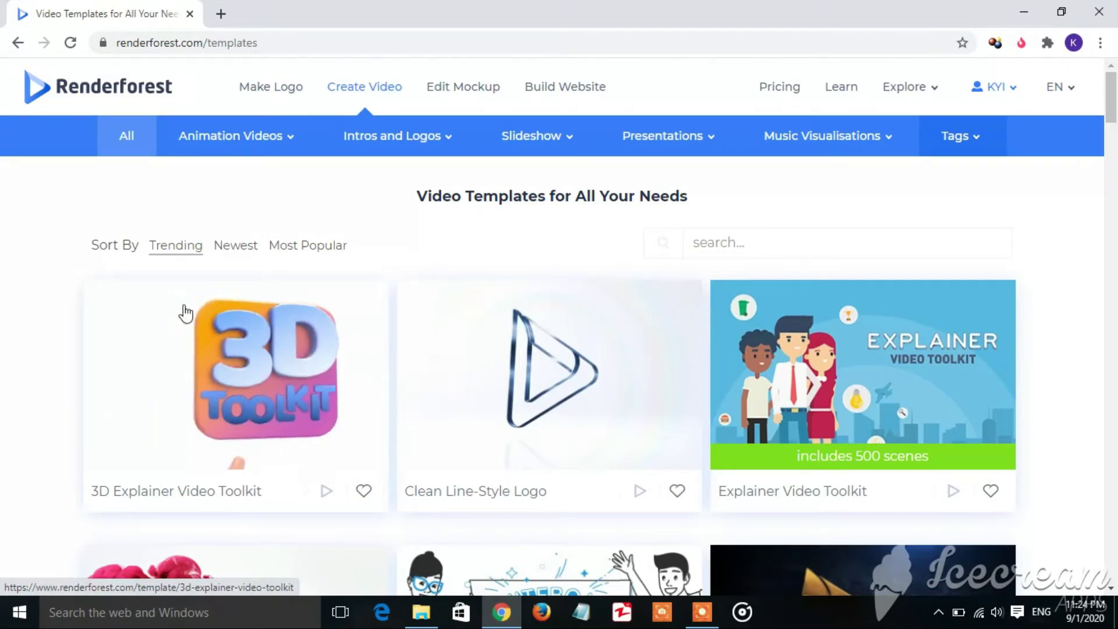
{"action": "left_click", "coordinate": [253, 389]}
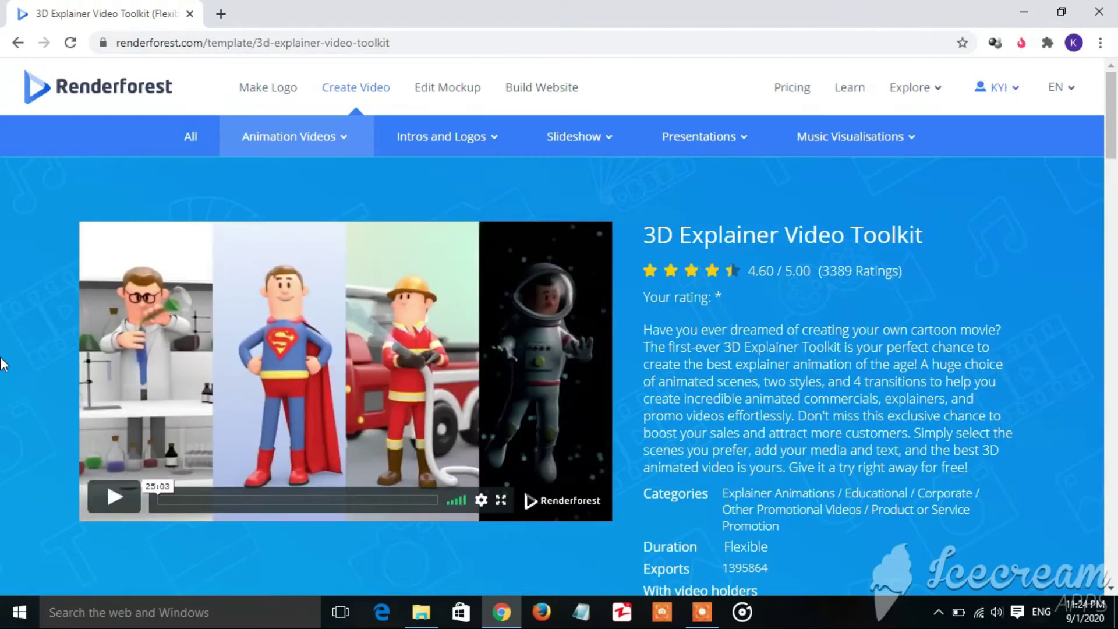
Step: Review the 3D Explainer Video Toolkit page with its example videos and start creating a video from this template
{"action": "scroll", "coordinate": [3, 364], "scroll_direction": "down", "scroll_amount": 2}
{"action": "scroll", "coordinate": [3, 364], "scroll_direction": "down", "scroll_amount": 15}
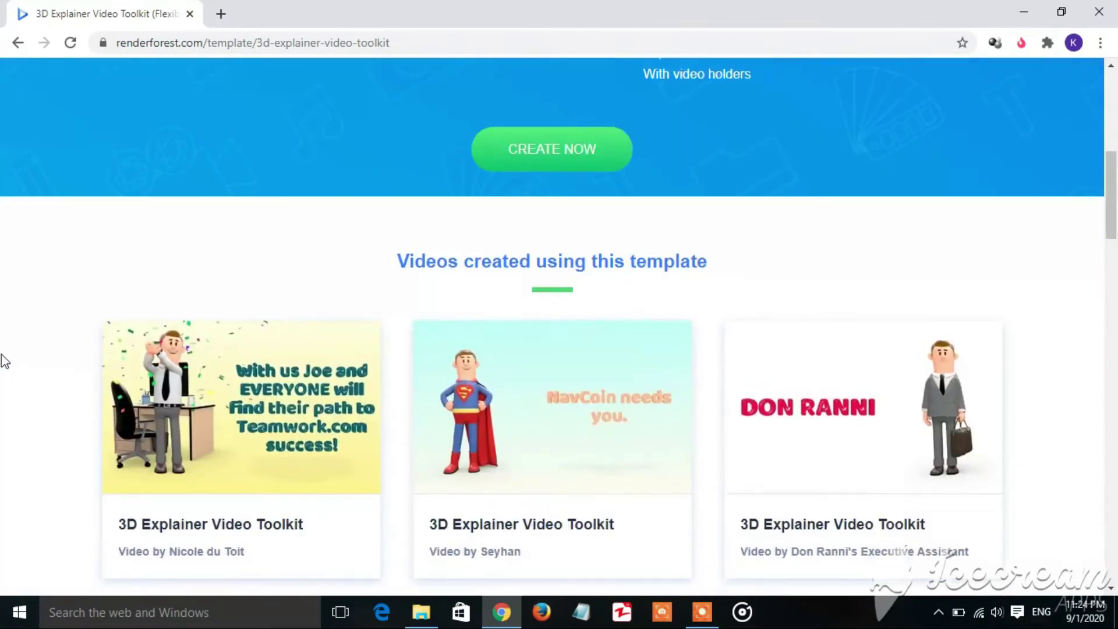
{"action": "scroll", "coordinate": [2, 356], "scroll_direction": "down", "scroll_amount": 9}
{"action": "scroll", "coordinate": [1, 356], "scroll_direction": "up", "scroll_amount": 20}
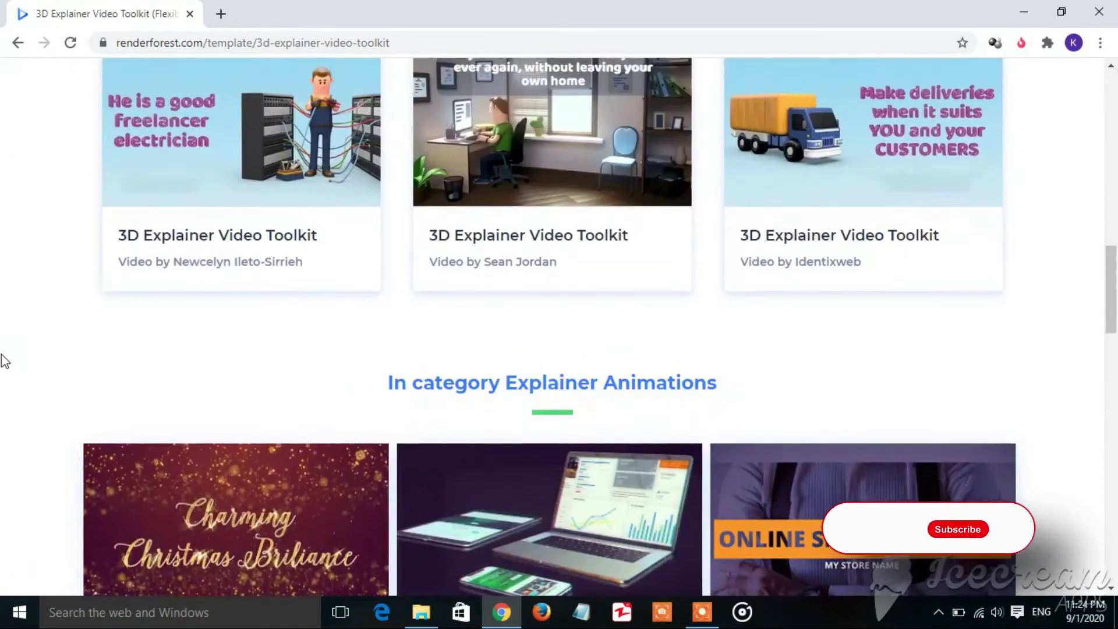
{"action": "scroll", "coordinate": [3, 361], "scroll_direction": "up", "scroll_amount": 3}
{"action": "scroll", "coordinate": [3, 361], "scroll_direction": "down", "scroll_amount": 1}
{"action": "scroll", "coordinate": [3, 361], "scroll_direction": "up", "scroll_amount": 3}
{"action": "scroll", "coordinate": [3, 361], "scroll_direction": "down", "scroll_amount": 10}
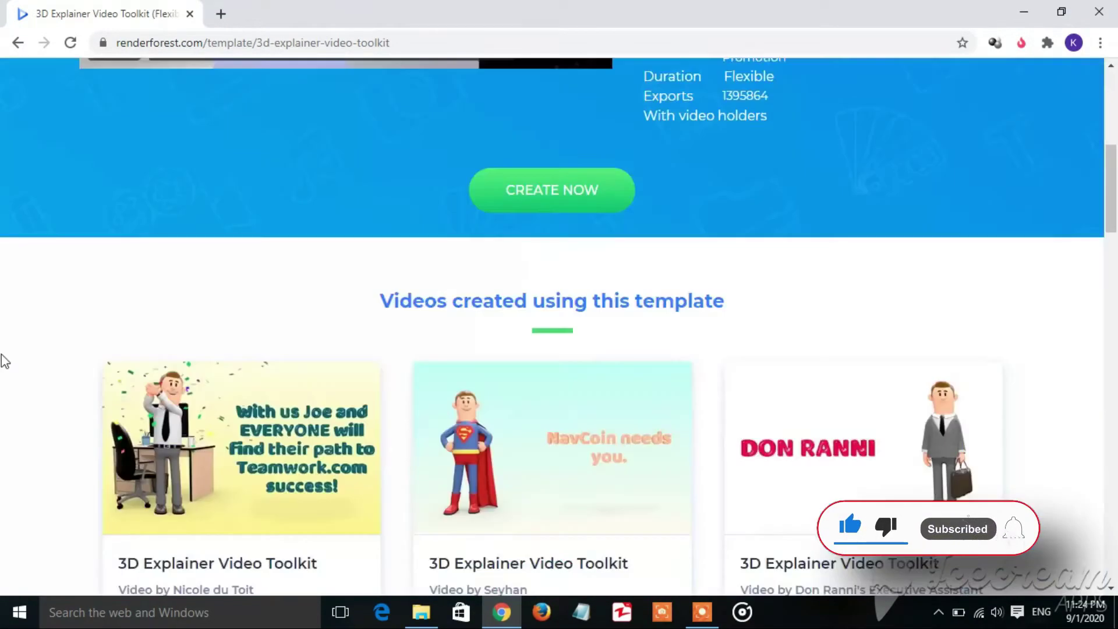
{"action": "scroll", "coordinate": [4, 361], "scroll_direction": "up", "scroll_amount": 8}
{"action": "scroll", "coordinate": [5, 361], "scroll_direction": "down", "scroll_amount": 3}
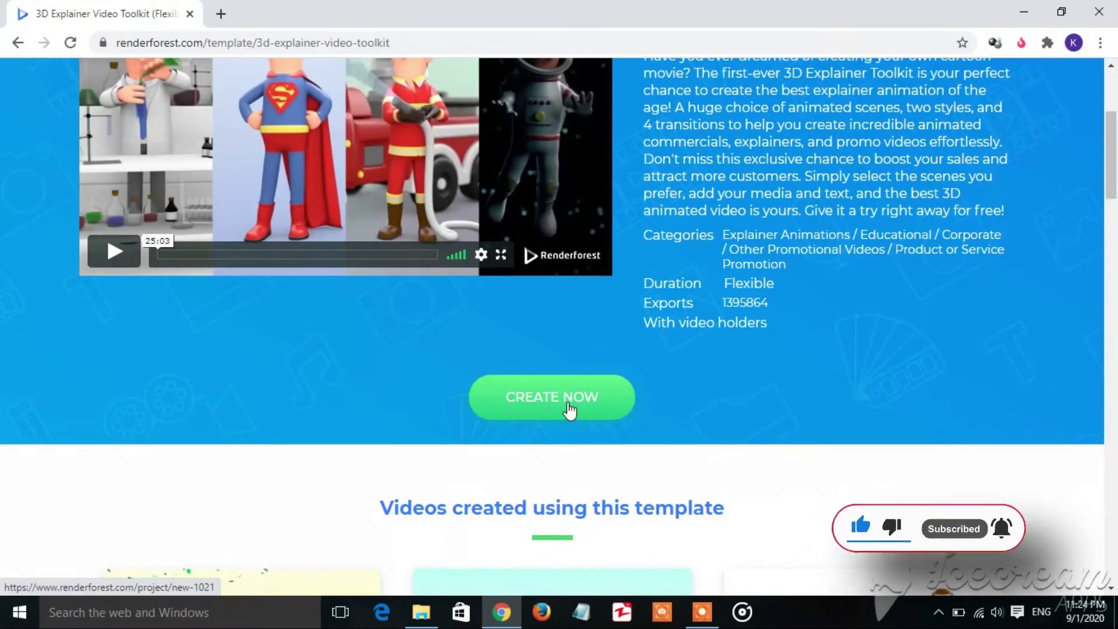
{"action": "left_click", "coordinate": [570, 409]}
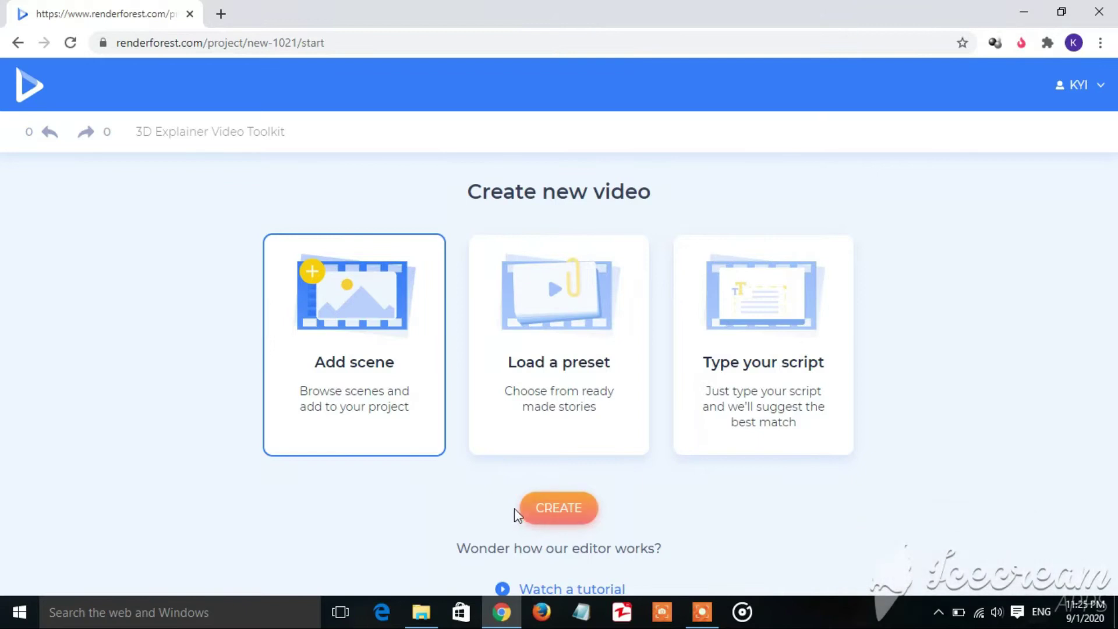
Step: Create the new video with the Add scene option to browse the available scenes
{"action": "left_click", "coordinate": [702, 611]}
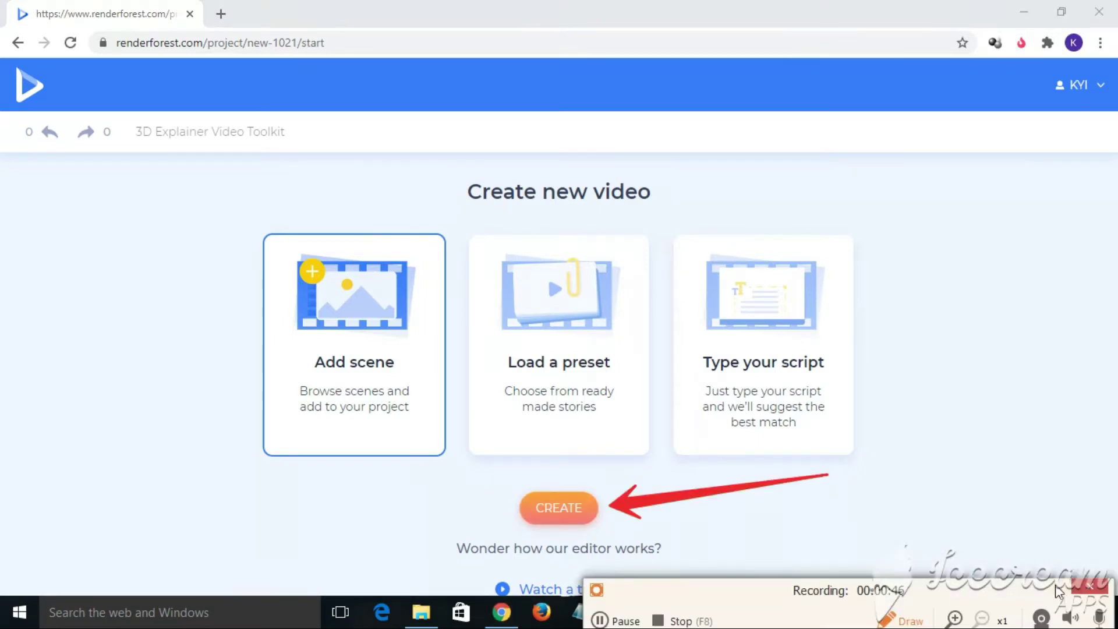
{"action": "left_click", "coordinate": [1058, 590]}
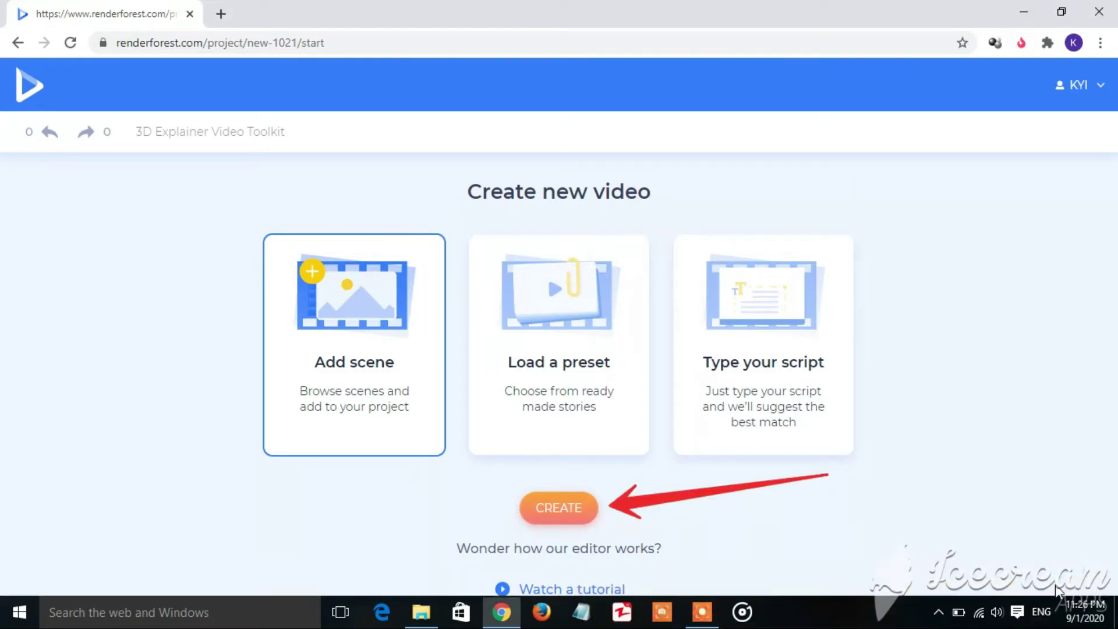
{"action": "left_click", "coordinate": [570, 517]}
{"action": "left_click", "coordinate": [702, 610]}
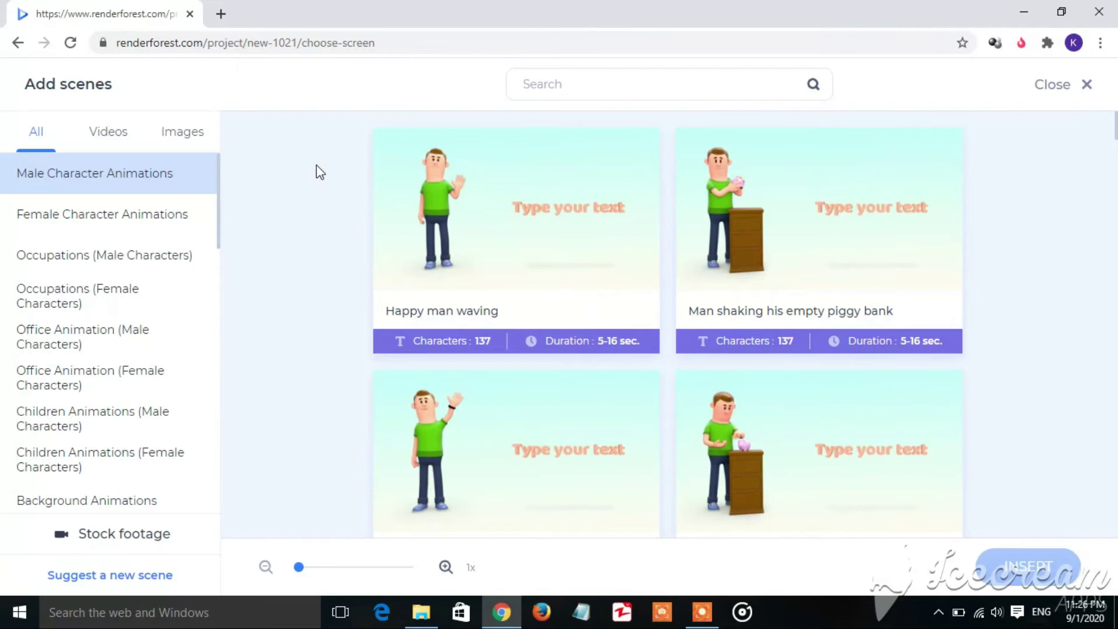
{"action": "scroll", "coordinate": [314, 338], "scroll_direction": "down", "scroll_amount": 3}
{"action": "scroll", "coordinate": [315, 337], "scroll_direction": "up", "scroll_amount": 3}
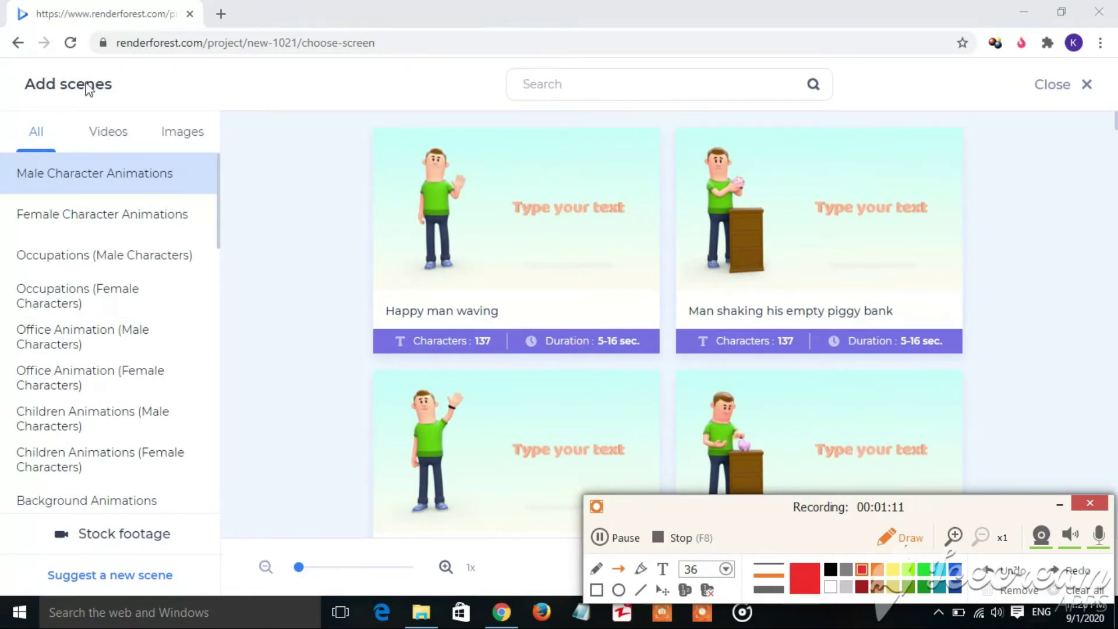
{"action": "mouse_move", "coordinate": [355, 173]}
{"action": "left_mouse_down"}
{"action": "mouse_move", "coordinate": [230, 161]}
{"action": "mouse_move", "coordinate": [231, 182]}
{"action": "left_mouse_up"}
{"action": "left_click_drag", "start_coordinate": [285, 211], "coordinate": [235, 219]}
{"action": "left_click_drag", "start_coordinate": [316, 267], "coordinate": [232, 282]}
{"action": "left_click_drag", "start_coordinate": [304, 340], "coordinate": [253, 343]}
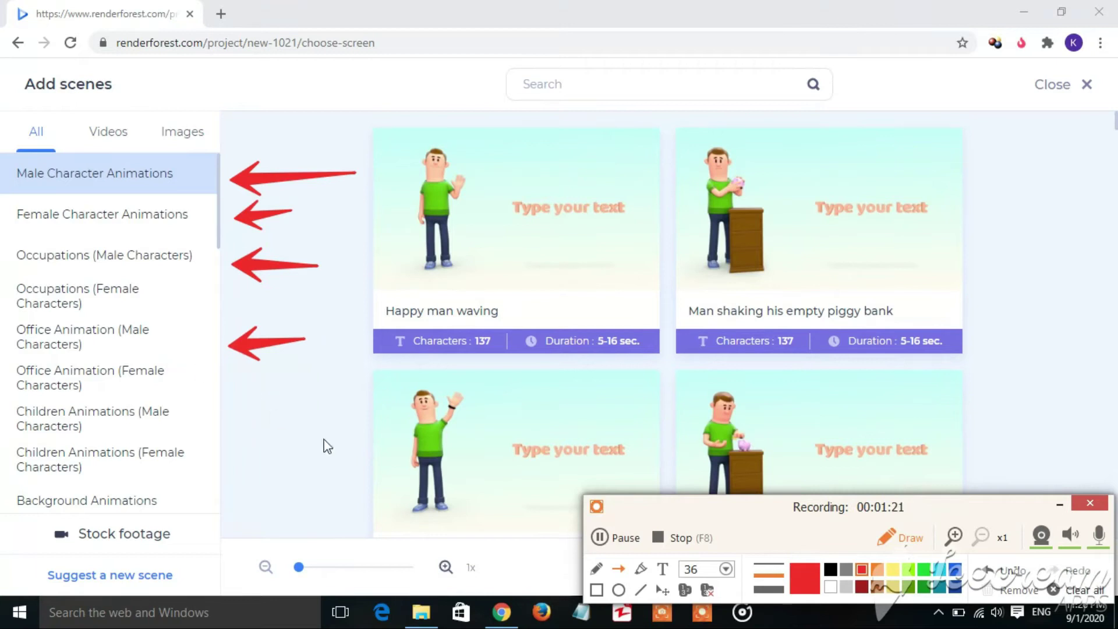
{"action": "left_click_drag", "start_coordinate": [298, 436], "coordinate": [226, 462]}
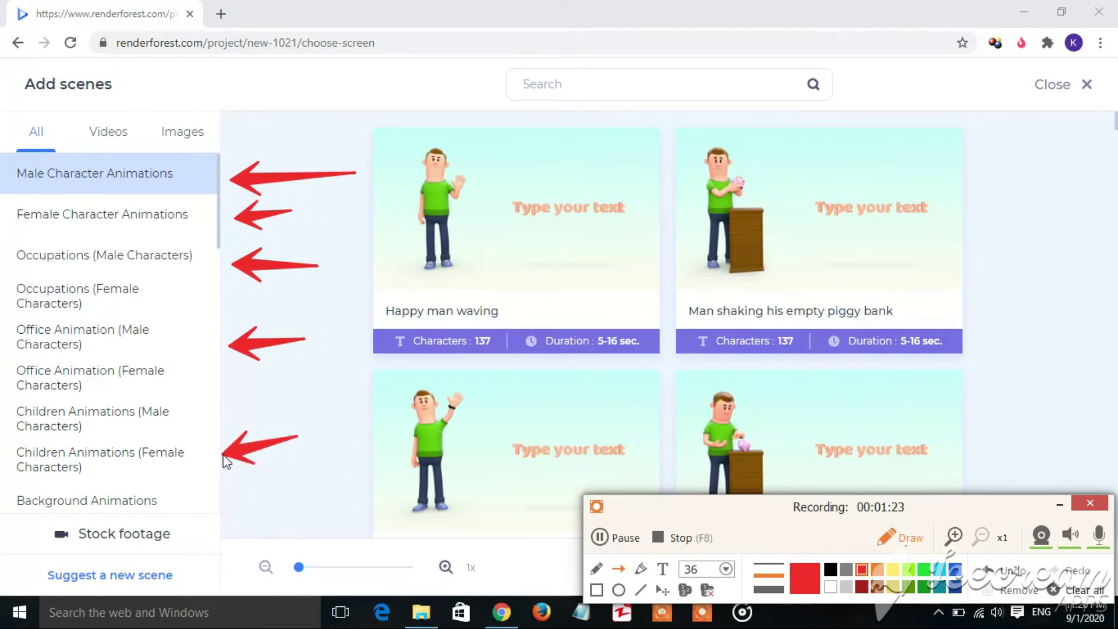
{"action": "left_click", "coordinate": [1078, 590]}
{"action": "left_click", "coordinate": [1060, 505]}
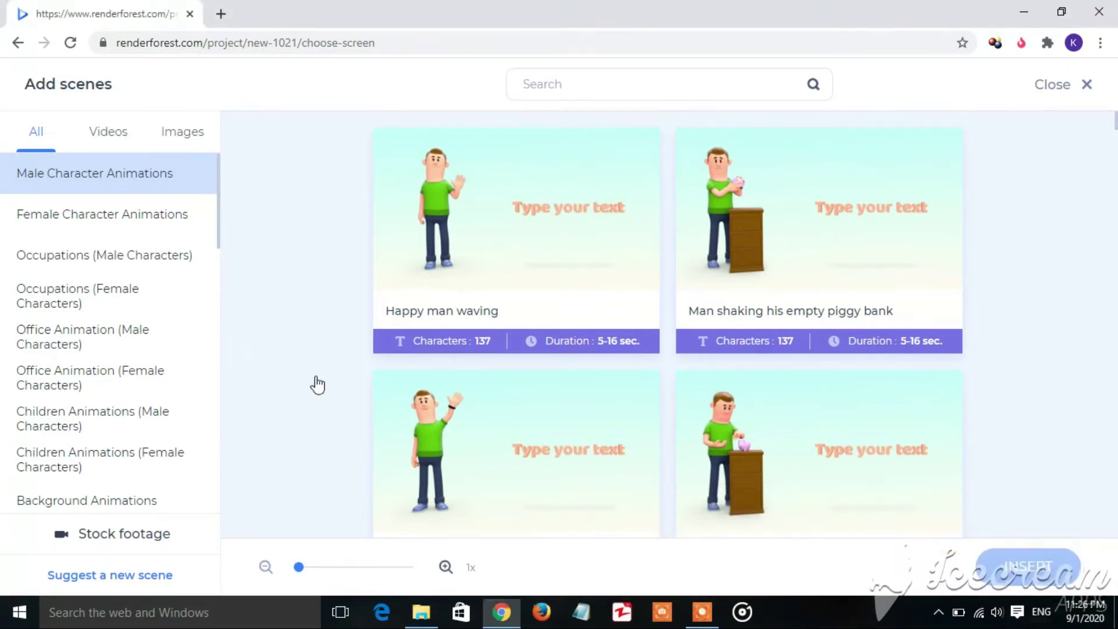
Step: Look through the full list of scene categories and the scenes offered under Male Character Animations
{"action": "scroll", "coordinate": [317, 385], "scroll_direction": "down", "scroll_amount": 4}
{"action": "scroll", "coordinate": [164, 350], "scroll_direction": "down", "scroll_amount": 10}
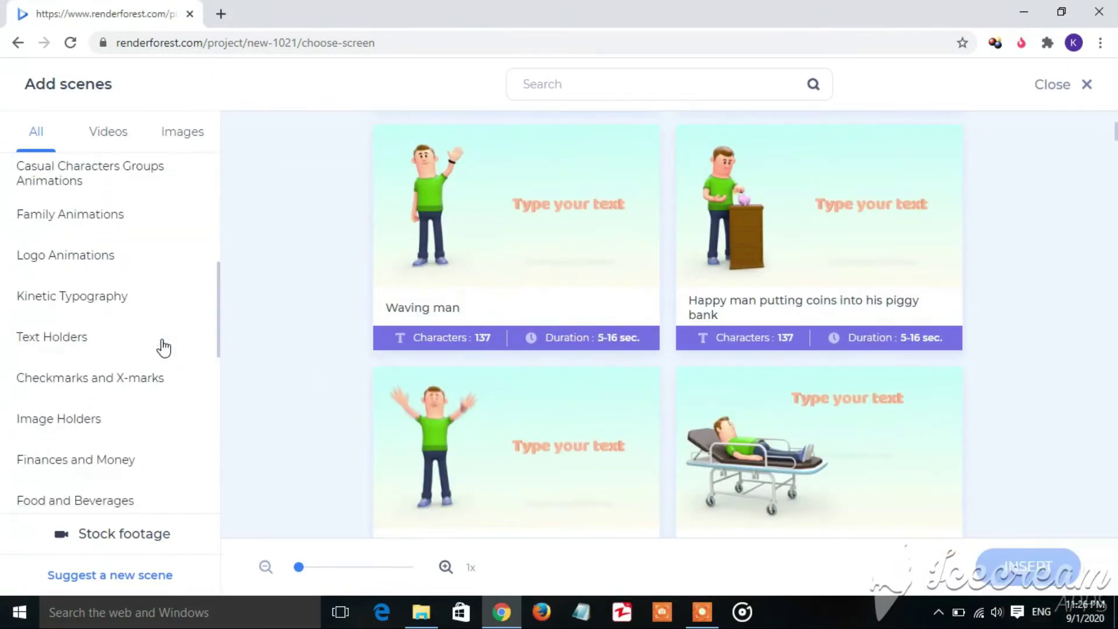
{"action": "scroll", "coordinate": [164, 348], "scroll_direction": "down", "scroll_amount": 5}
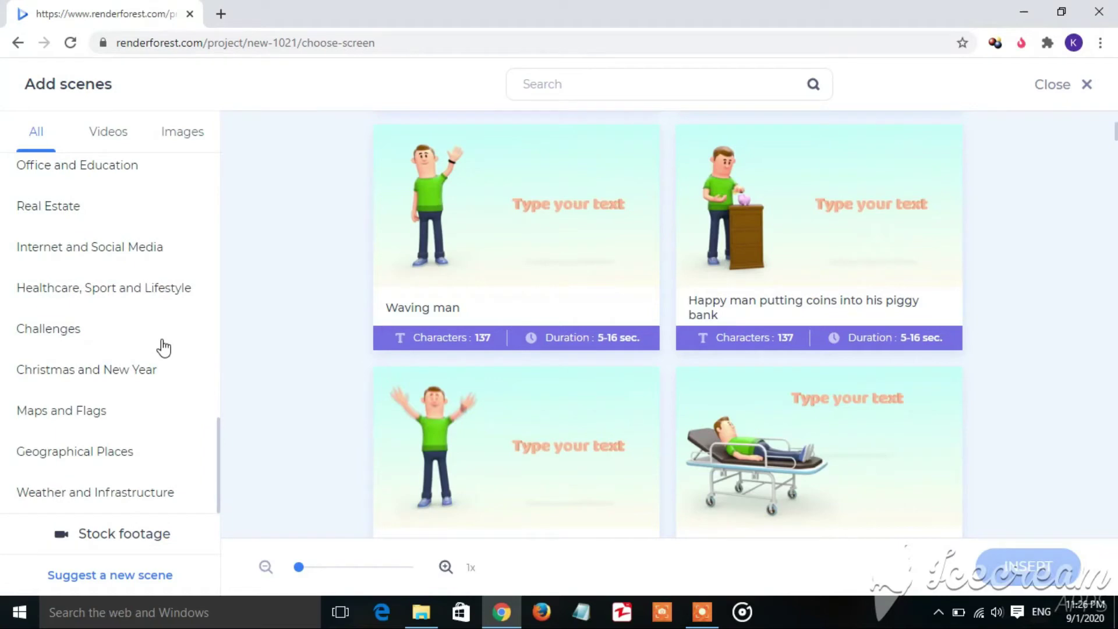
{"action": "scroll", "coordinate": [164, 348], "scroll_direction": "up", "scroll_amount": 15}
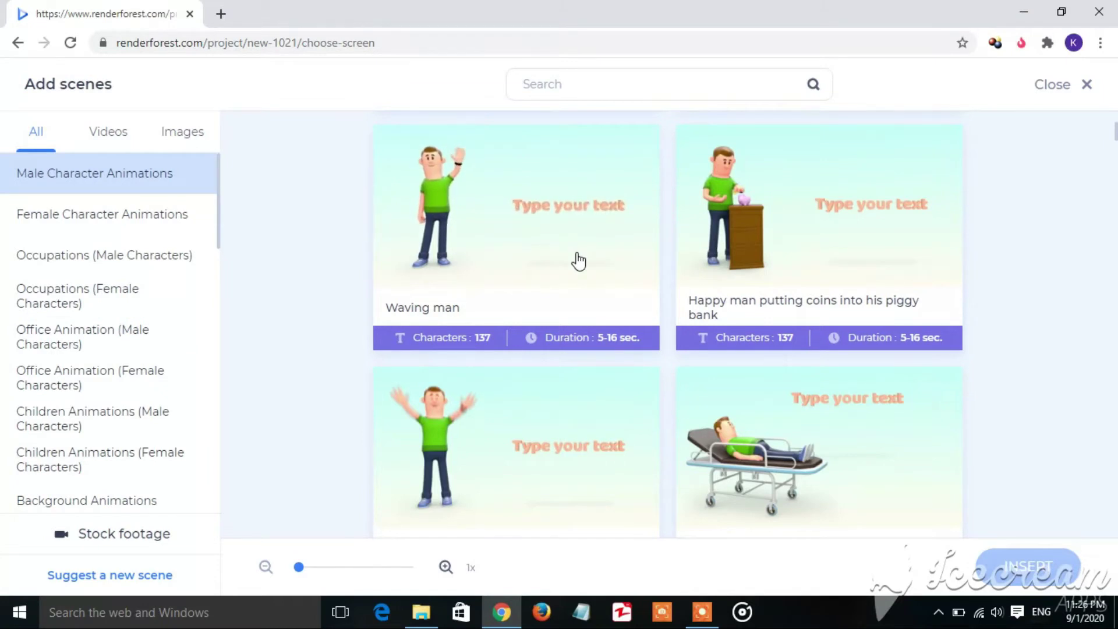
{"action": "scroll", "coordinate": [579, 261], "scroll_direction": "up", "scroll_amount": 3}
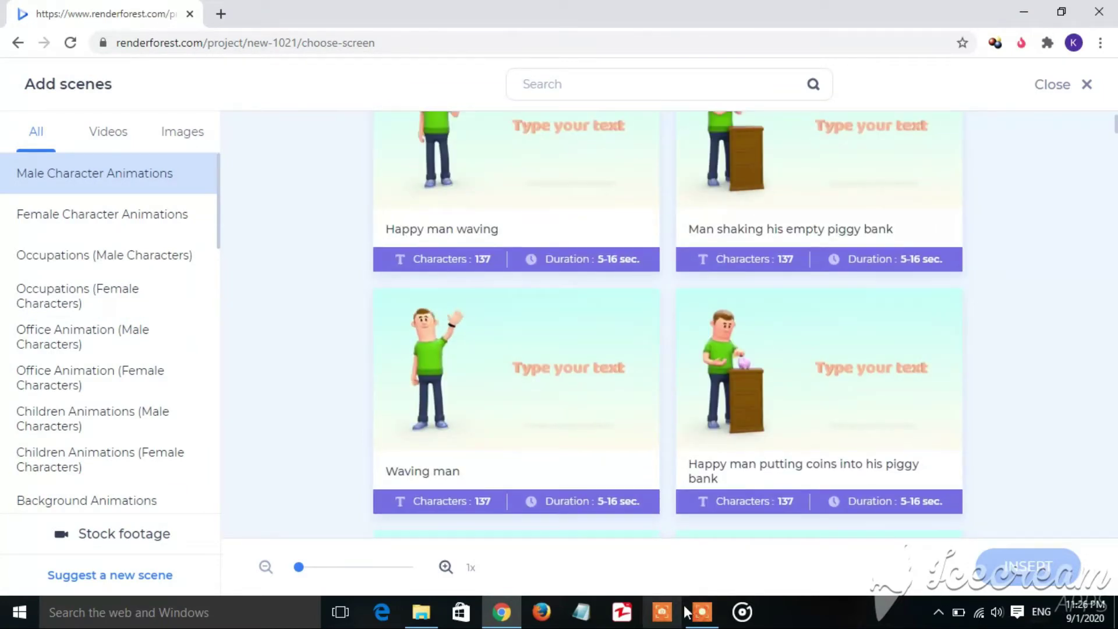
{"action": "mouse_move", "coordinate": [699, 619]}
{"action": "scroll", "coordinate": [315, 291], "scroll_direction": "up", "scroll_amount": 2}
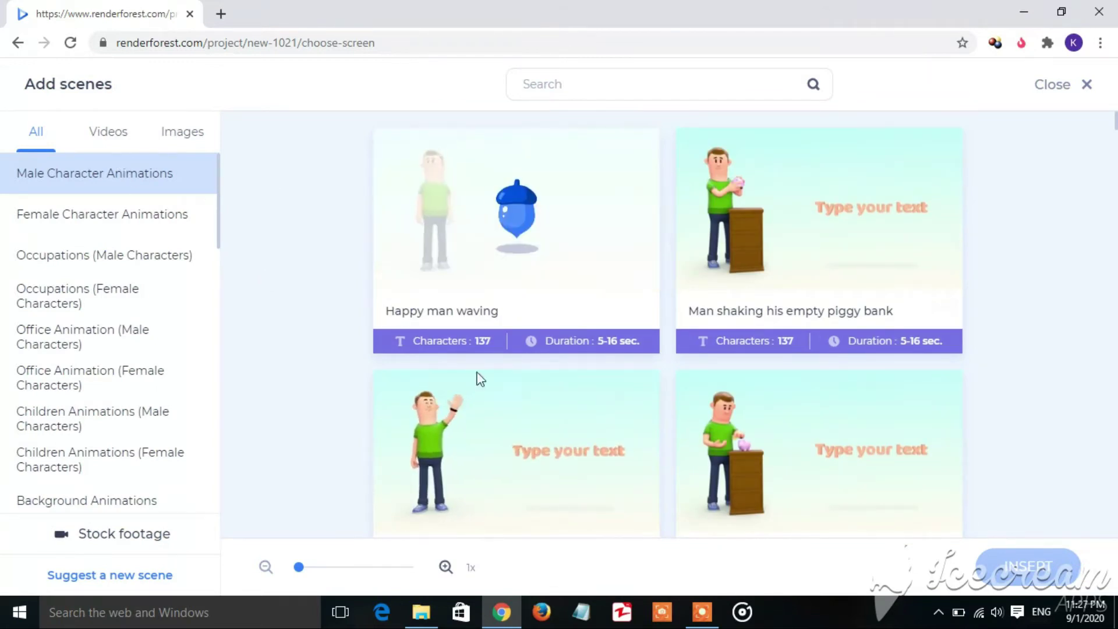
{"action": "scroll", "coordinate": [291, 270], "scroll_direction": "down", "scroll_amount": 20}
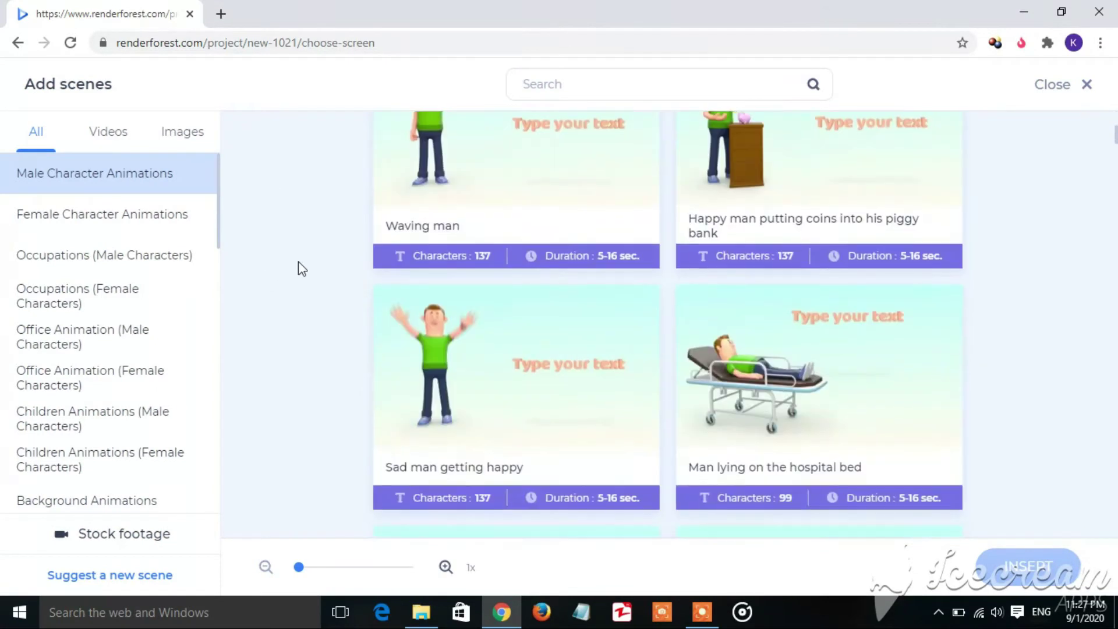
{"action": "scroll", "coordinate": [298, 262], "scroll_direction": "down", "scroll_amount": 20}
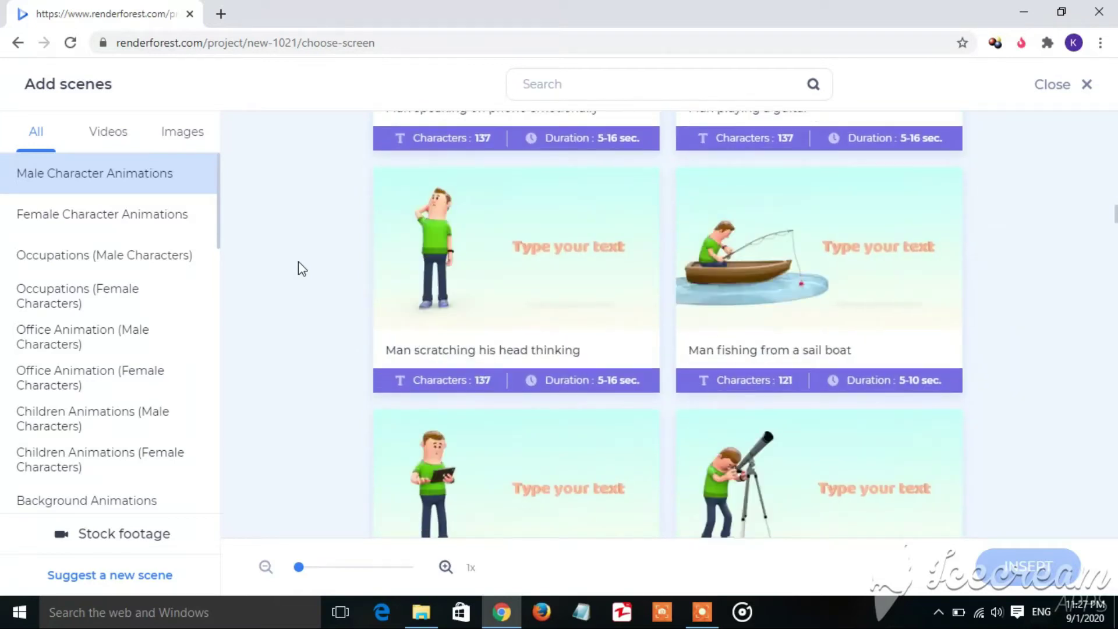
{"action": "scroll", "coordinate": [298, 268], "scroll_direction": "up", "scroll_amount": 10}
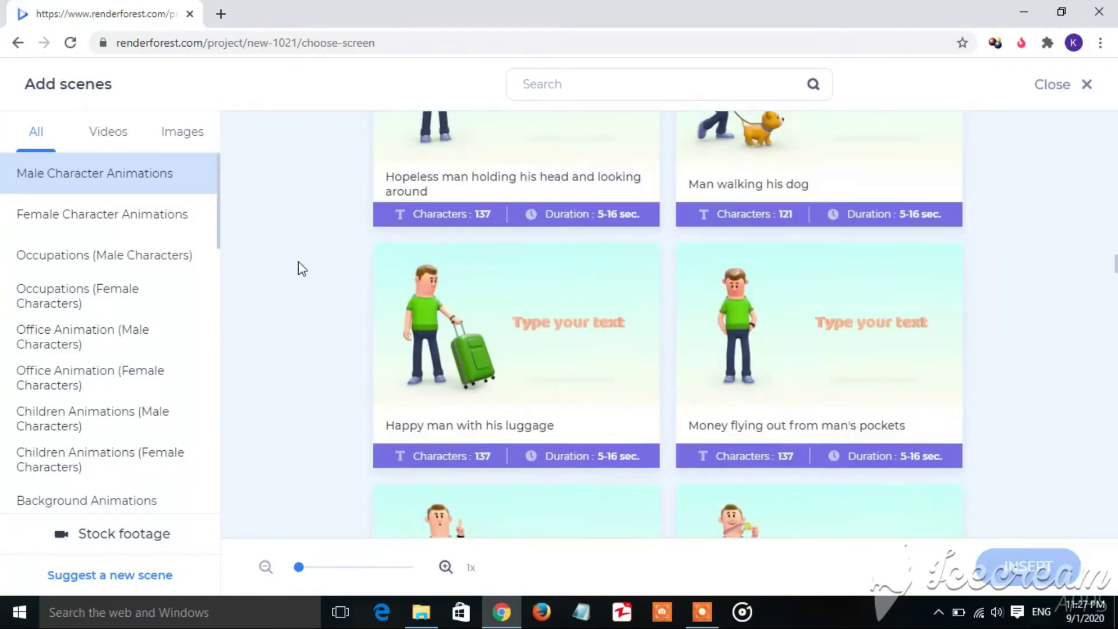
{"action": "scroll", "coordinate": [302, 269], "scroll_direction": "up", "scroll_amount": 20}
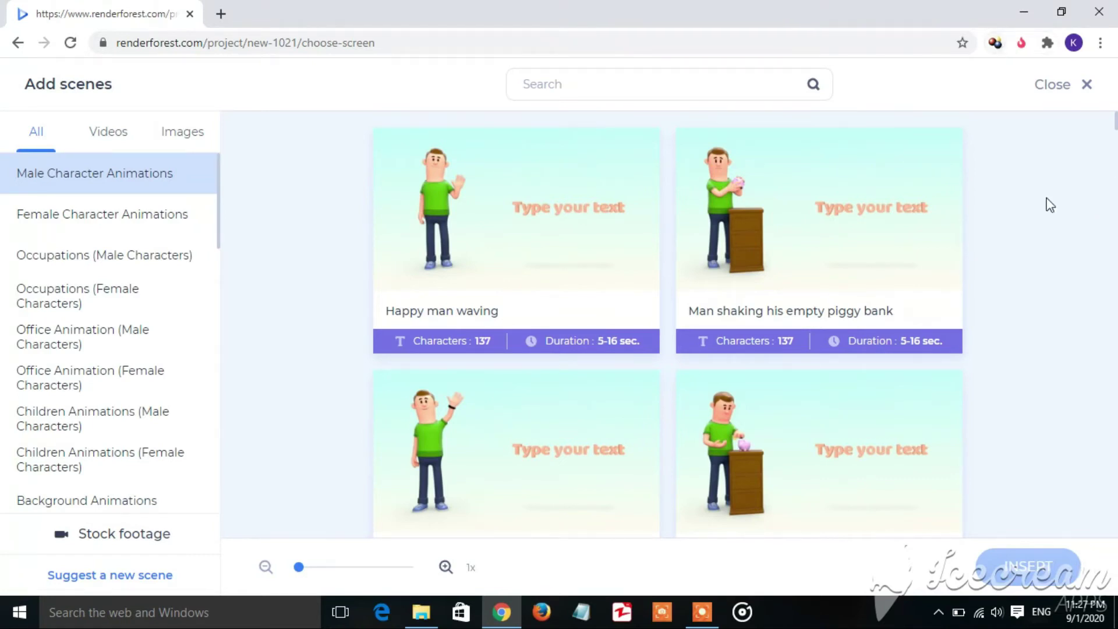
Step: Select the Waving man scene from Male Character Animations as the first scene
{"action": "scroll", "coordinate": [1034, 258], "scroll_direction": "down", "scroll_amount": 3}
{"action": "scroll", "coordinate": [1034, 257], "scroll_direction": "up", "scroll_amount": 3}
{"action": "scroll", "coordinate": [1071, 276], "scroll_direction": "down", "scroll_amount": 3}
{"action": "scroll", "coordinate": [1072, 276], "scroll_direction": "up", "scroll_amount": 3}
{"action": "scroll", "coordinate": [584, 395], "scroll_direction": "down", "scroll_amount": 2}
{"action": "left_click", "coordinate": [586, 404]}
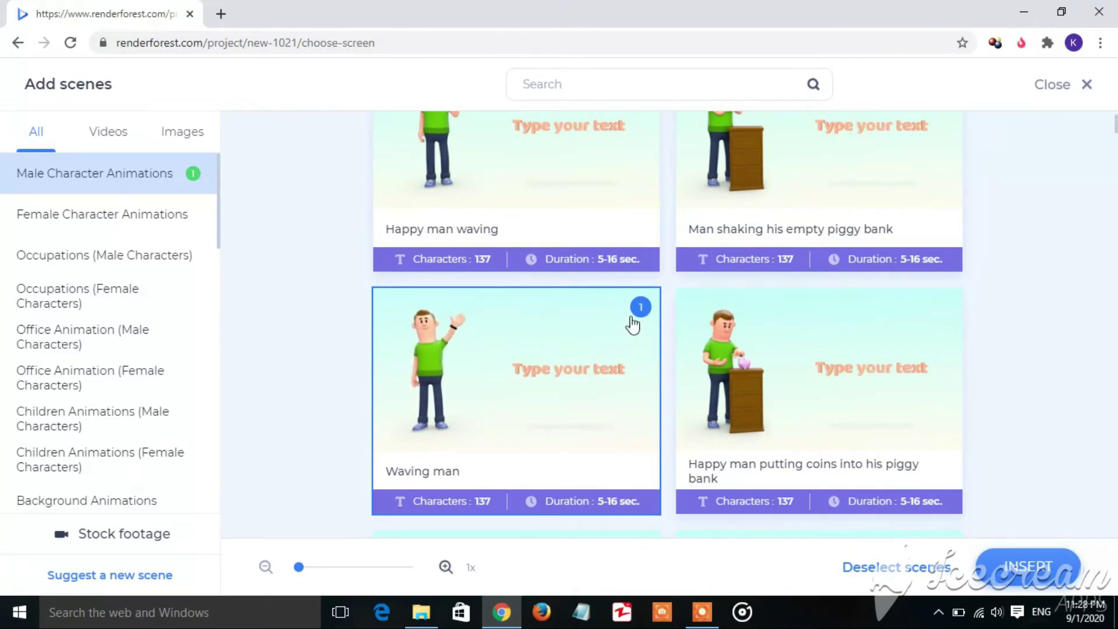
Step: Add the Man with microphone in hands scene to the selection, plus the scenes of the man holding a sign and the man at a podium
{"action": "scroll", "coordinate": [1042, 320], "scroll_direction": "down", "scroll_amount": 10}
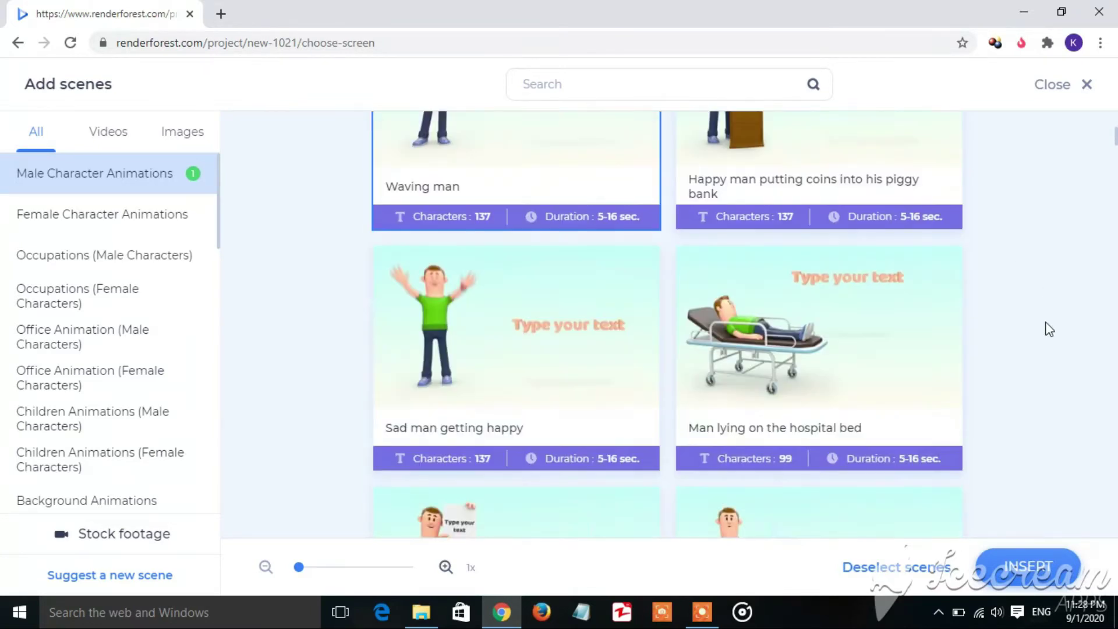
{"action": "scroll", "coordinate": [1050, 329], "scroll_direction": "down", "scroll_amount": 1}
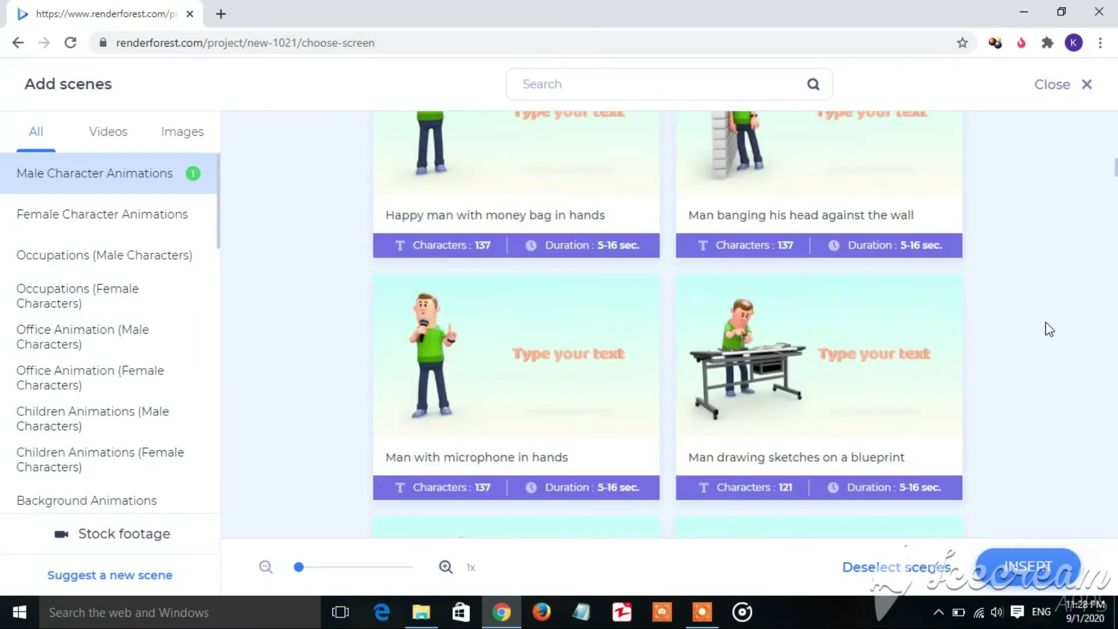
{"action": "left_click", "coordinate": [577, 342]}
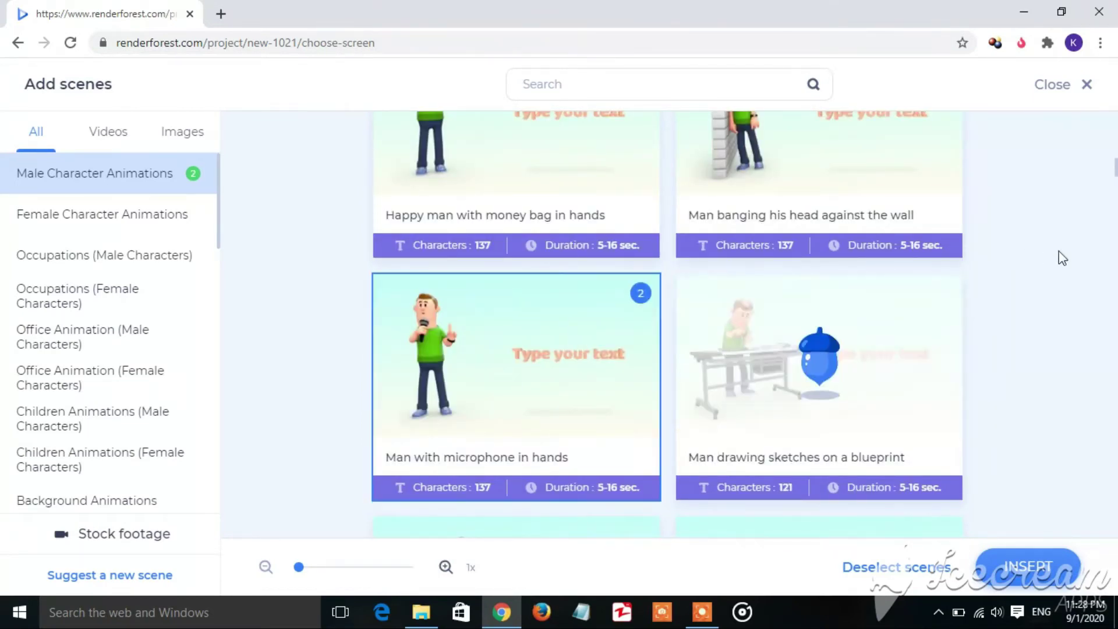
{"action": "scroll", "coordinate": [1066, 268], "scroll_direction": "down", "scroll_amount": 5}
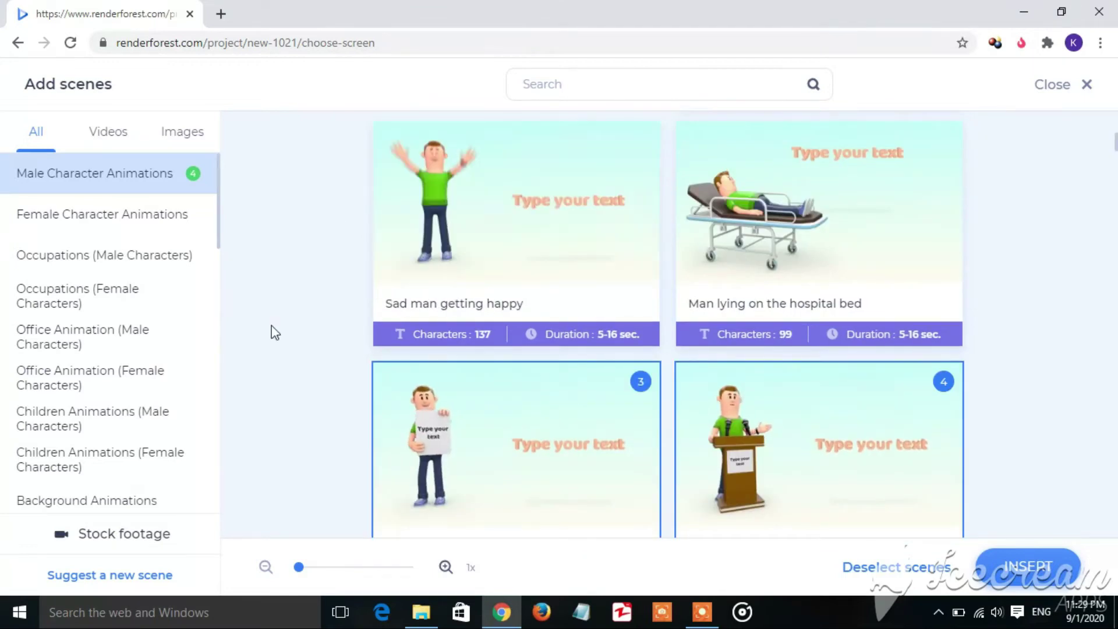
{"action": "scroll", "coordinate": [276, 333], "scroll_direction": "up", "scroll_amount": 8}
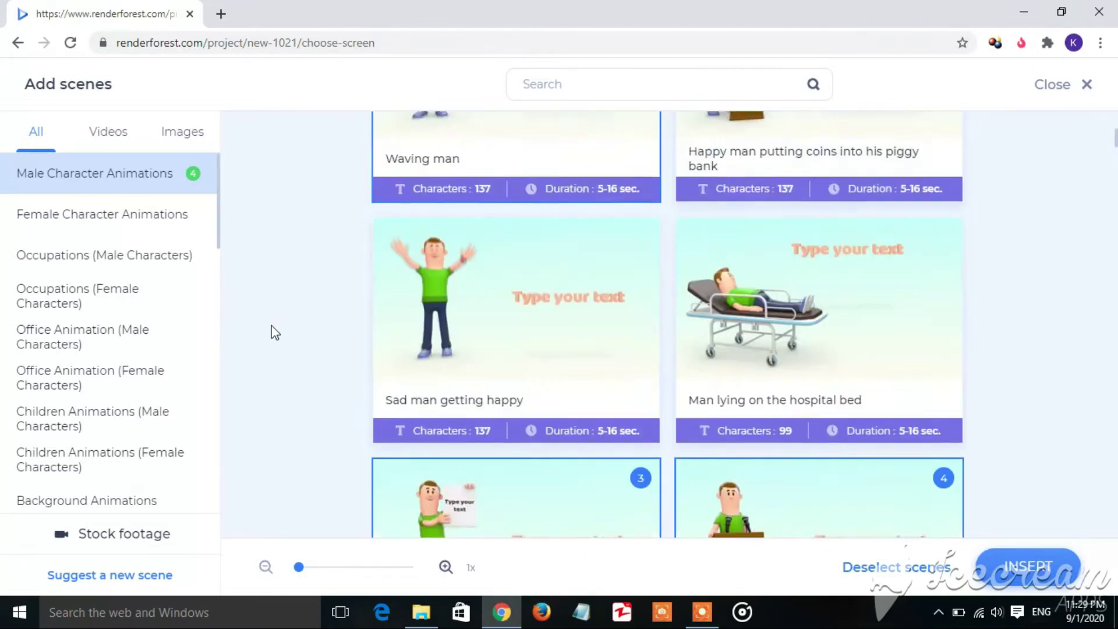
Step: Look through the scenes offered under Female Character Animations
{"action": "scroll", "coordinate": [278, 333], "scroll_direction": "down", "scroll_amount": 3}
{"action": "scroll", "coordinate": [275, 332], "scroll_direction": "up", "scroll_amount": 3}
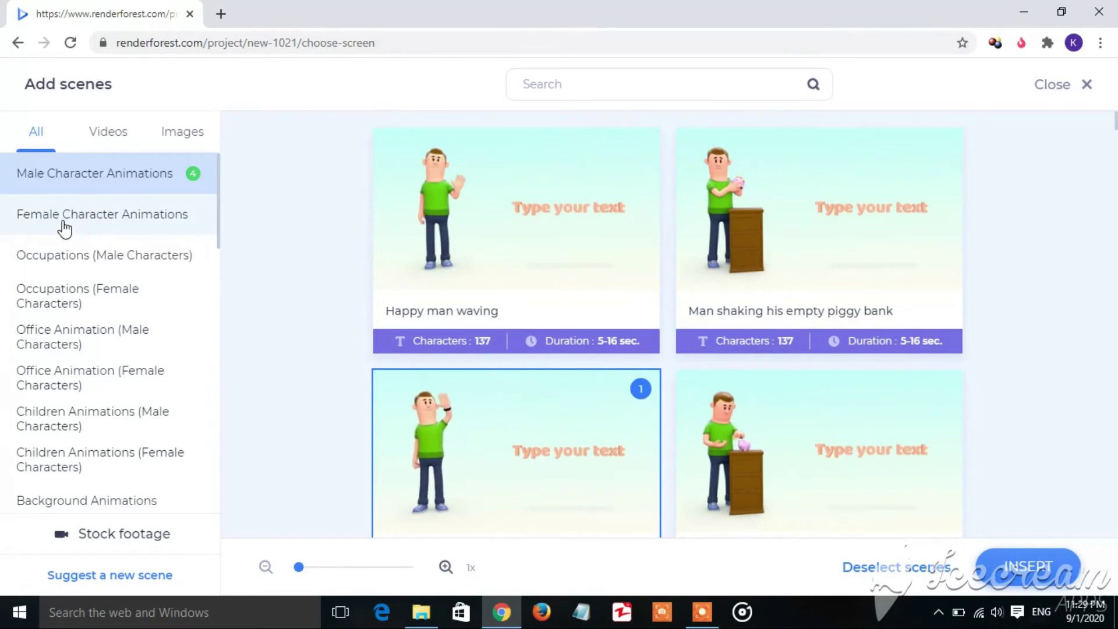
{"action": "left_click", "coordinate": [64, 224]}
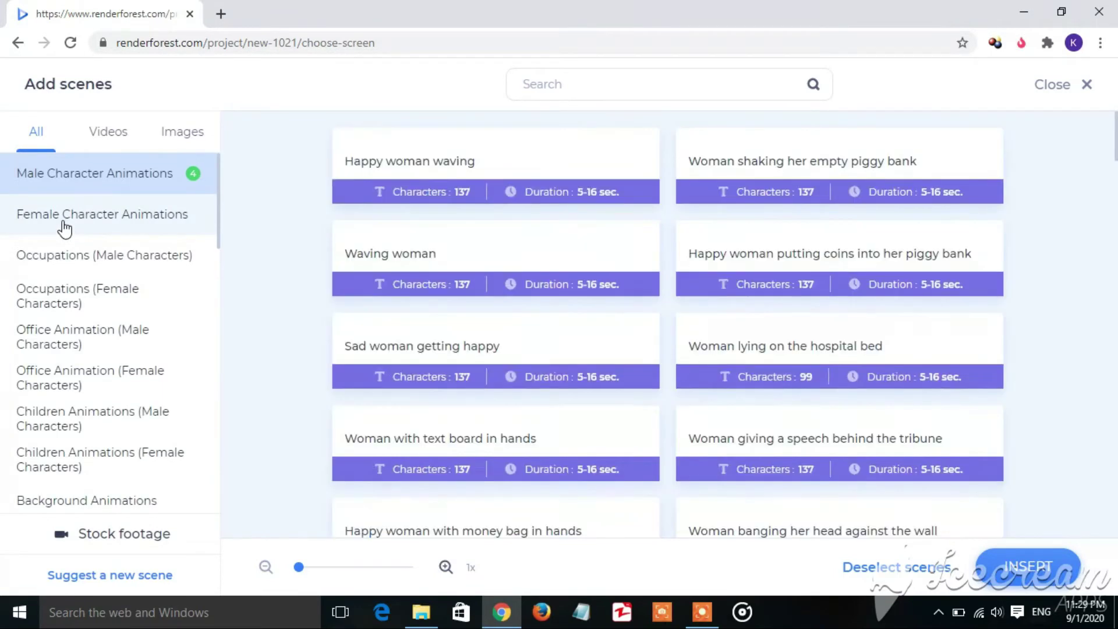
{"action": "scroll", "coordinate": [669, 369], "scroll_direction": "down", "scroll_amount": 15}
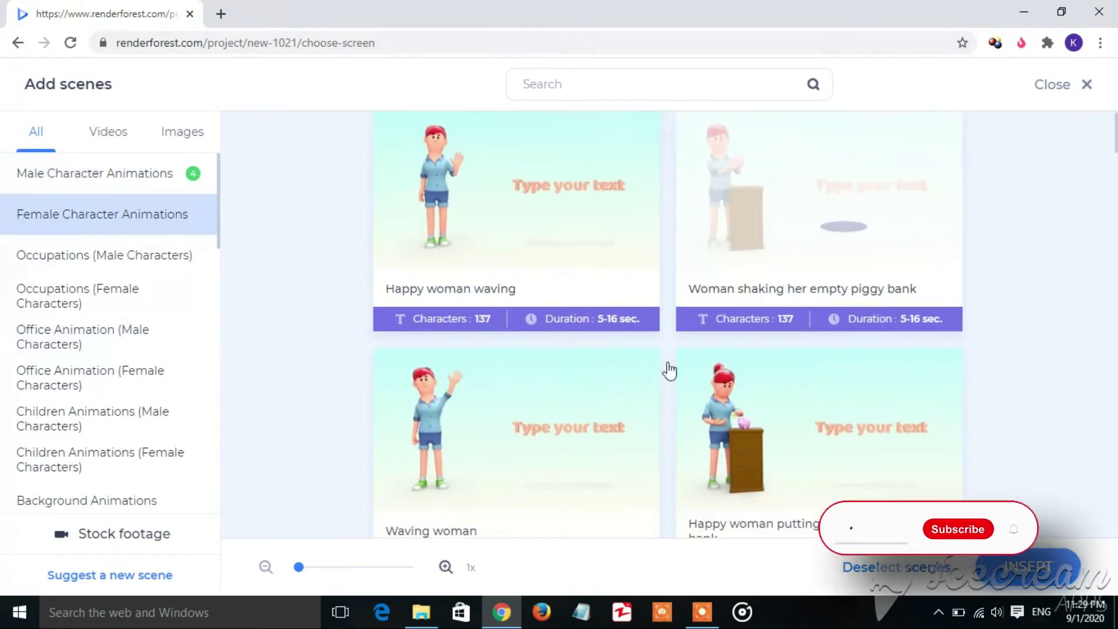
{"action": "scroll", "coordinate": [577, 335], "scroll_direction": "down", "scroll_amount": 8}
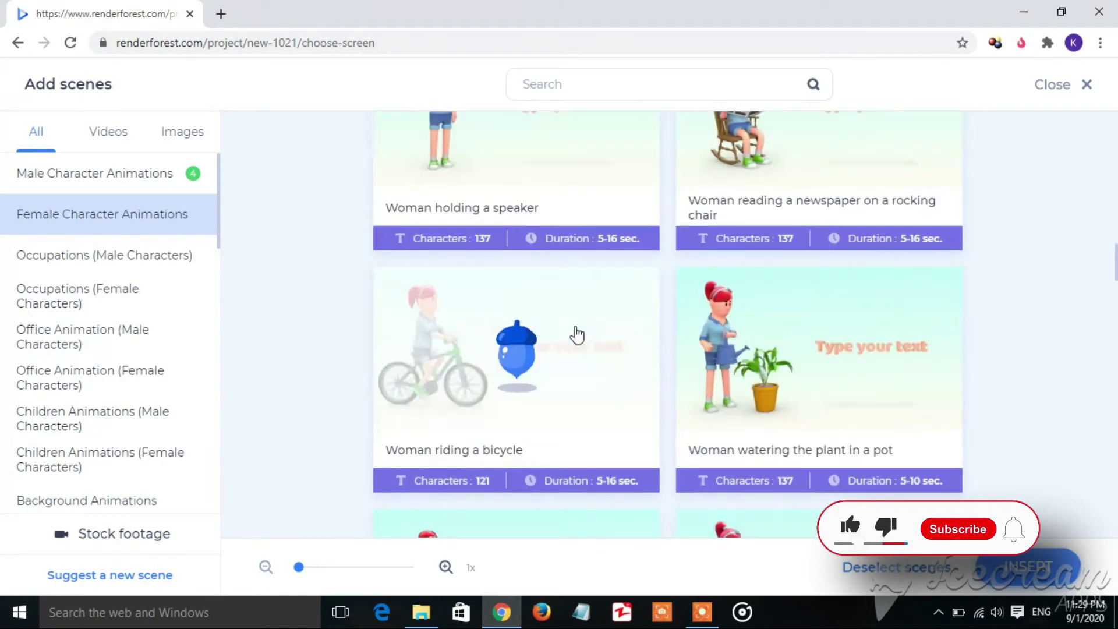
{"action": "scroll", "coordinate": [92, 338], "scroll_direction": "down", "scroll_amount": 5}
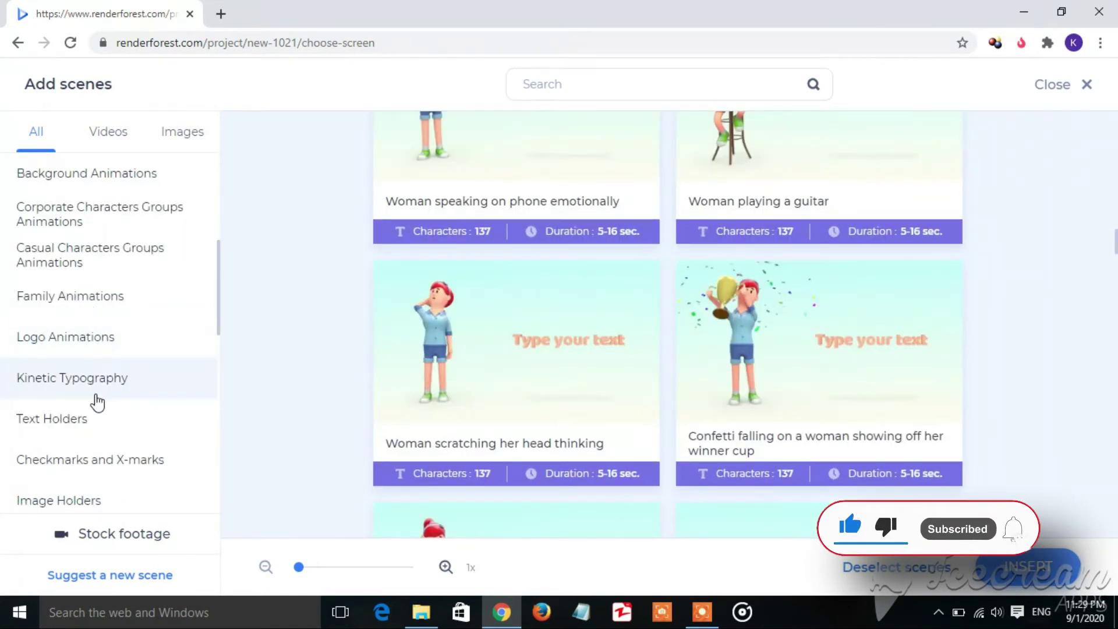
Step: Examine the Corporate Characters Groups, Casual Characters Groups and Logo Animations scenes, and return to Male Character Animations
{"action": "left_click", "coordinate": [104, 217]}
{"action": "scroll", "coordinate": [350, 227], "scroll_direction": "down", "scroll_amount": 5}
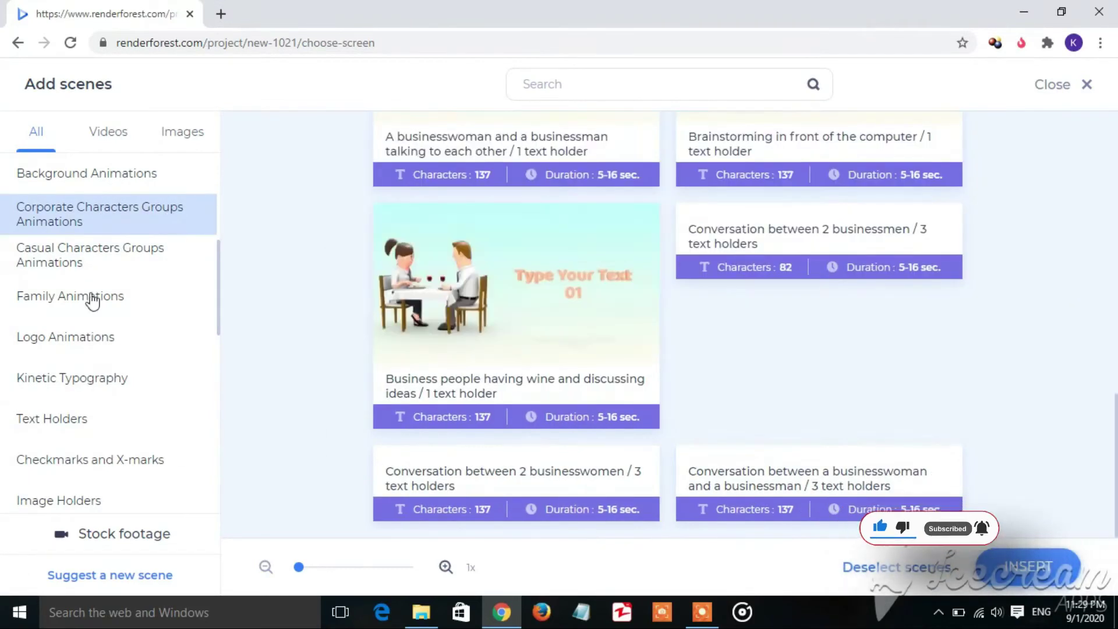
{"action": "scroll", "coordinate": [594, 350], "scroll_direction": "up", "scroll_amount": 8}
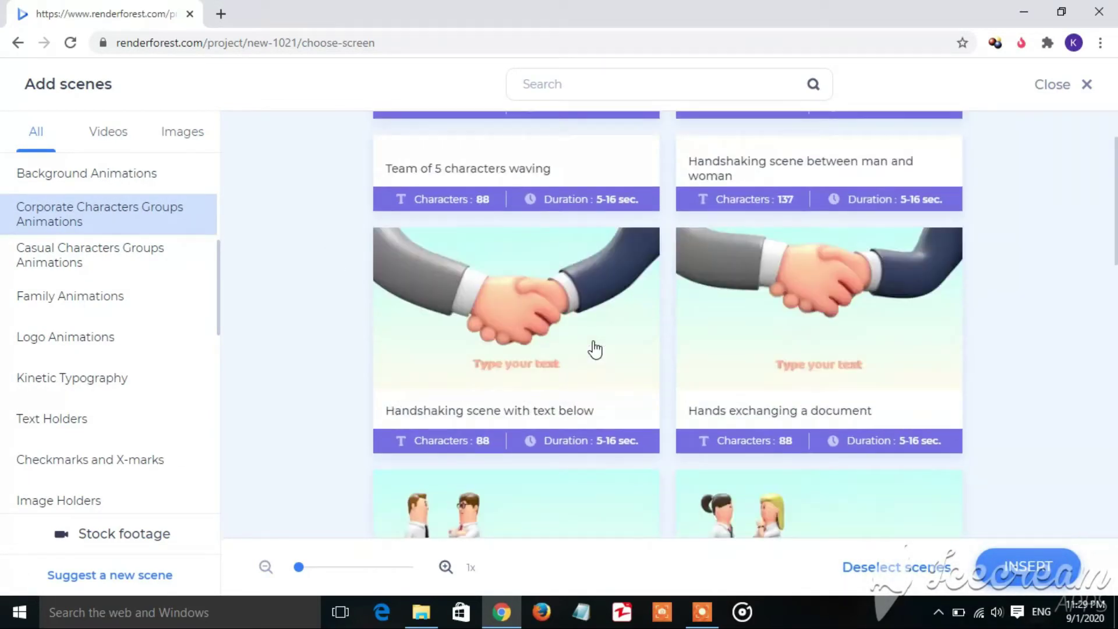
{"action": "left_click", "coordinate": [69, 269]}
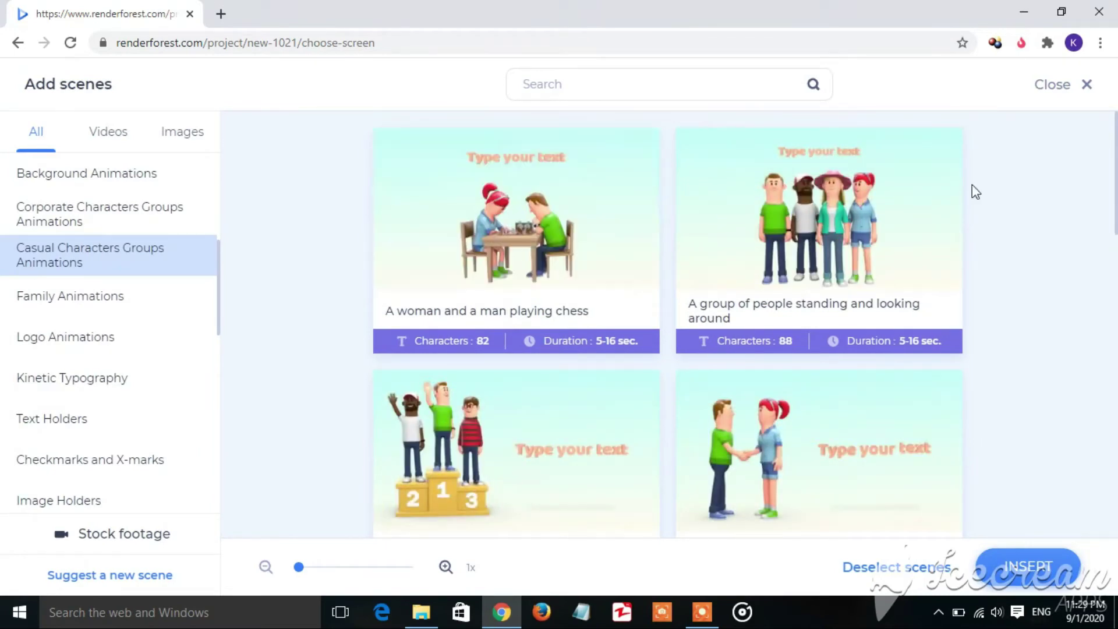
{"action": "left_click", "coordinate": [64, 338]}
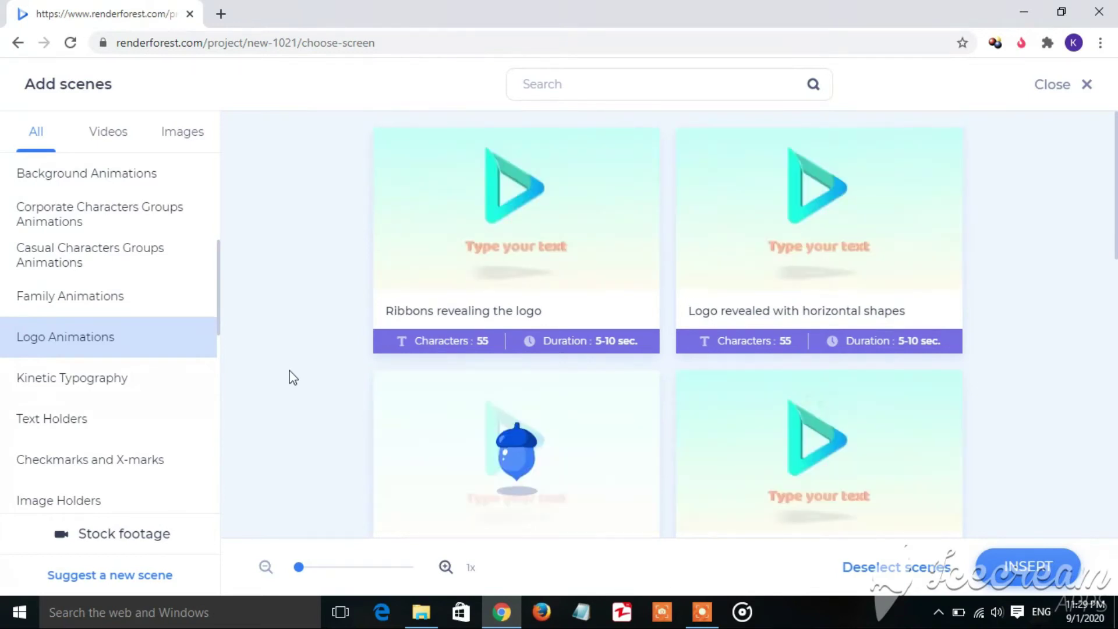
{"action": "scroll", "coordinate": [89, 250], "scroll_direction": "up", "scroll_amount": 5}
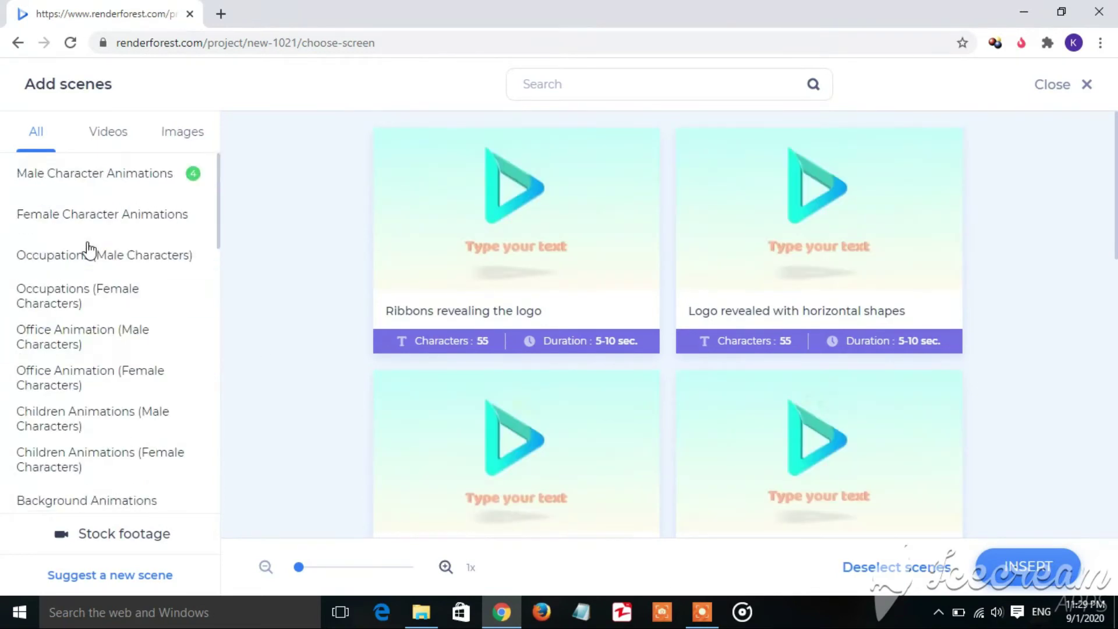
{"action": "left_click", "coordinate": [126, 189]}
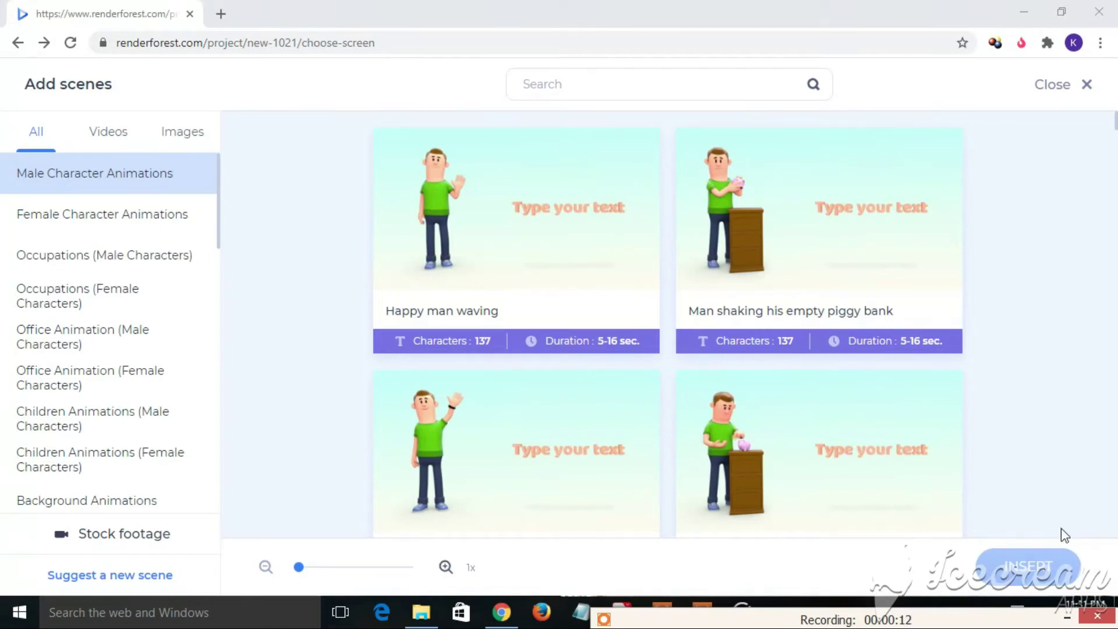
{"action": "left_click_drag", "start_coordinate": [719, 356], "coordinate": [987, 548]}
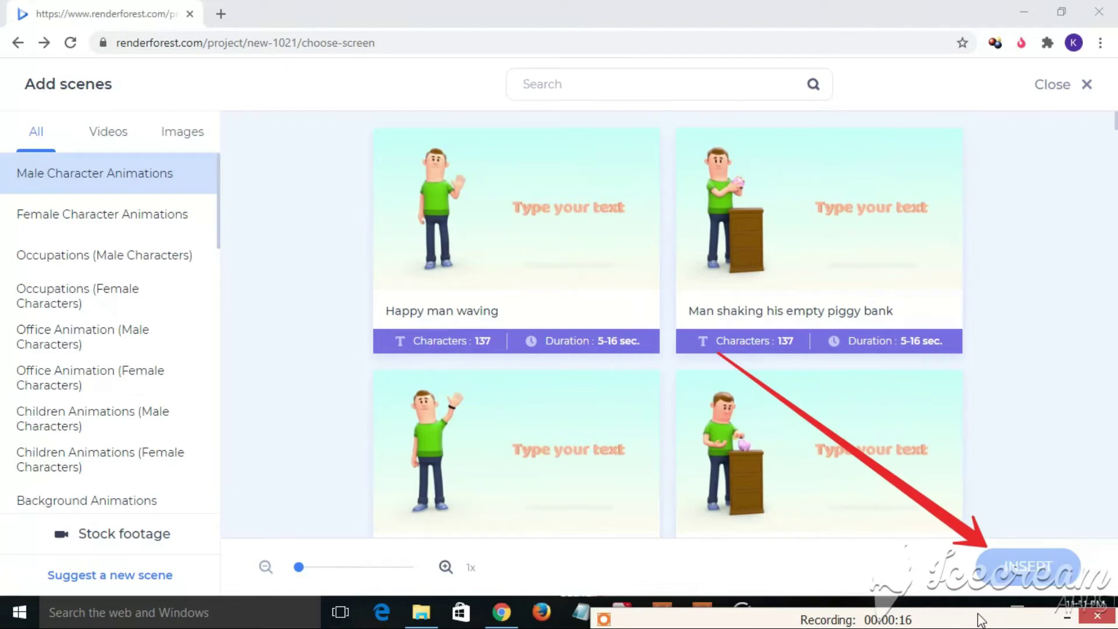
{"action": "left_click", "coordinate": [1066, 616]}
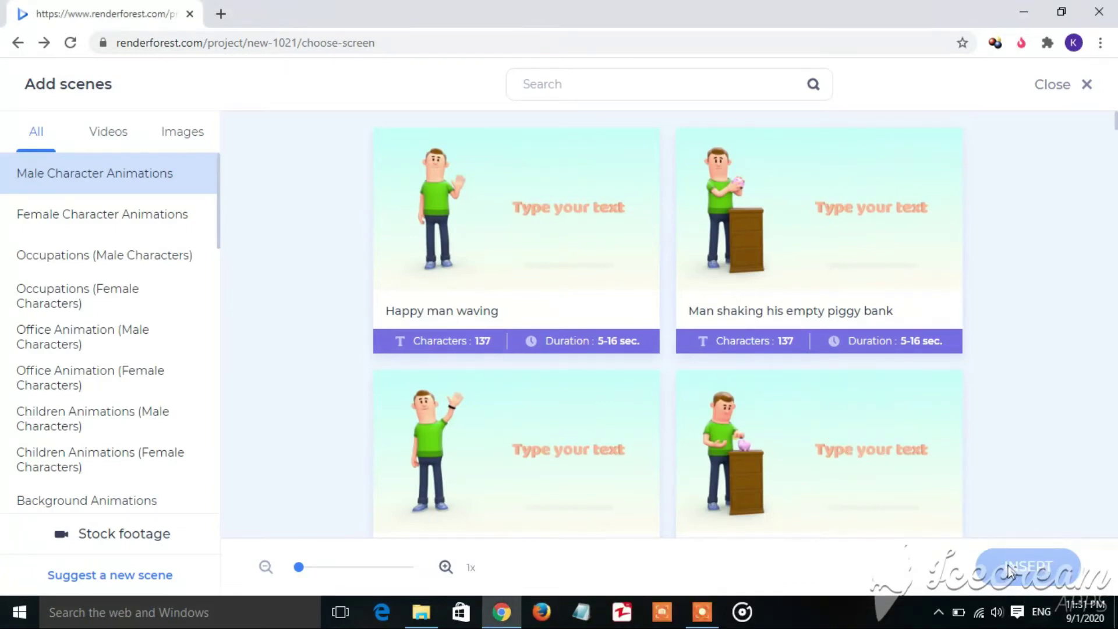
Step: Insert the chosen scenes into the video project and select the first waving man scene for editing
{"action": "left_click", "coordinate": [1031, 568]}
{"action": "left_click", "coordinate": [88, 532]}
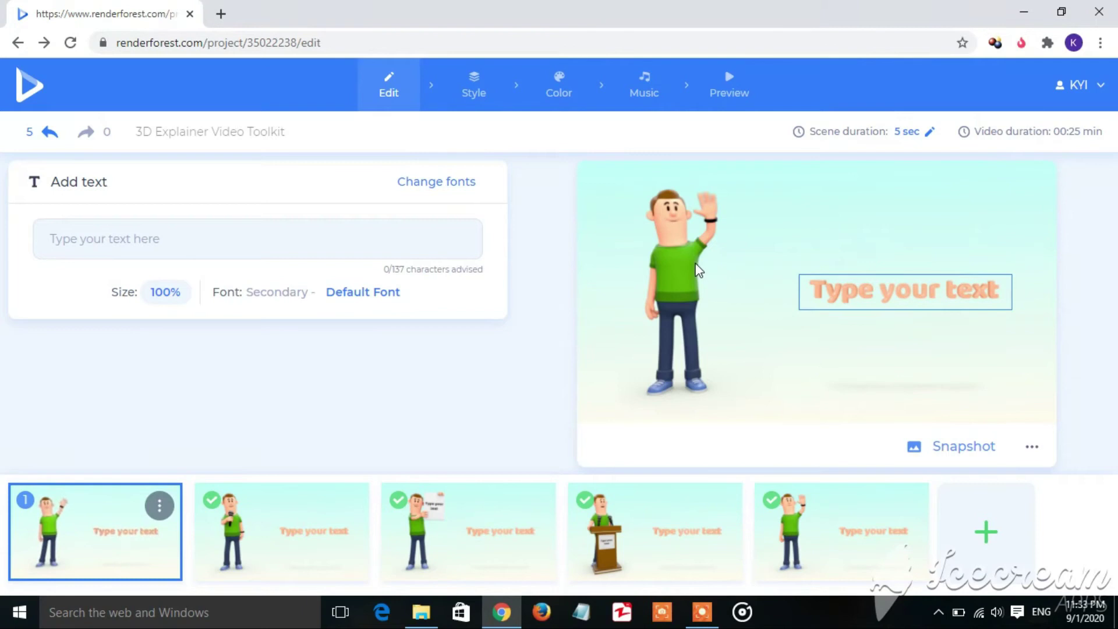
Step: Start the first scene's text with "Hello", look through the fonts available for the template, and return to scene editing
{"action": "left_click", "coordinate": [931, 293]}
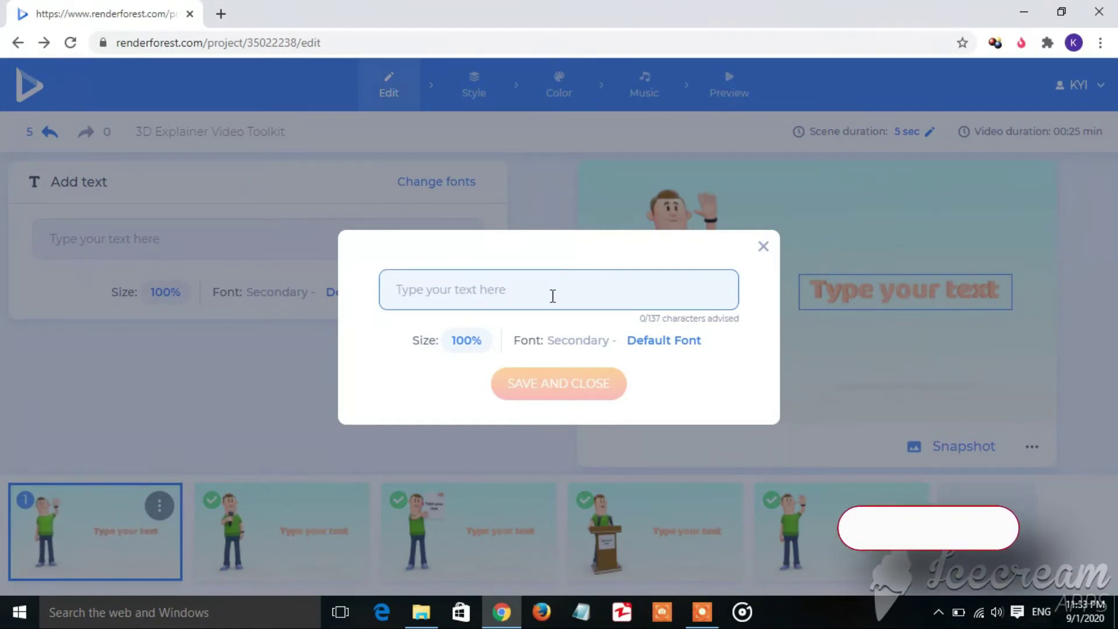
{"action": "type", "text": "Hello"}
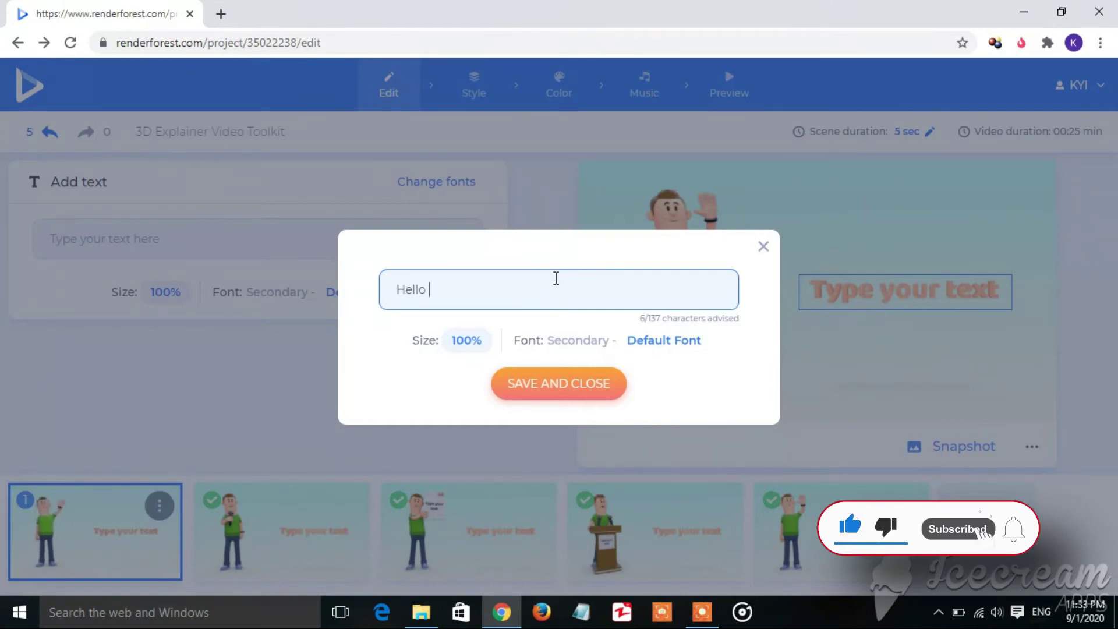
{"action": "left_click", "coordinate": [674, 344]}
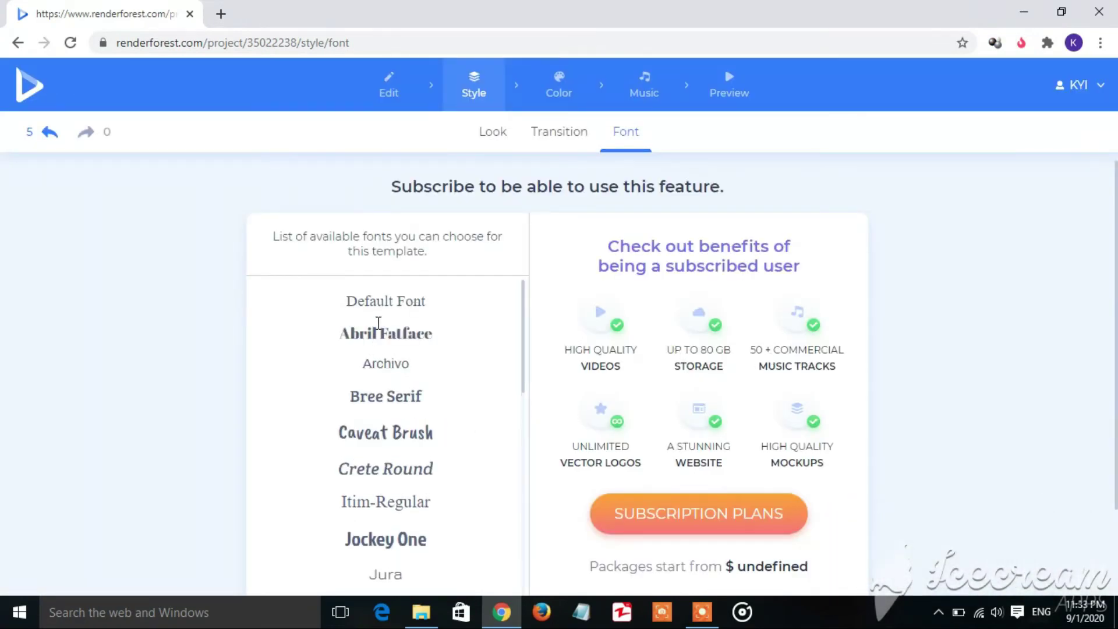
{"action": "scroll", "coordinate": [390, 508], "scroll_direction": "down", "scroll_amount": 3}
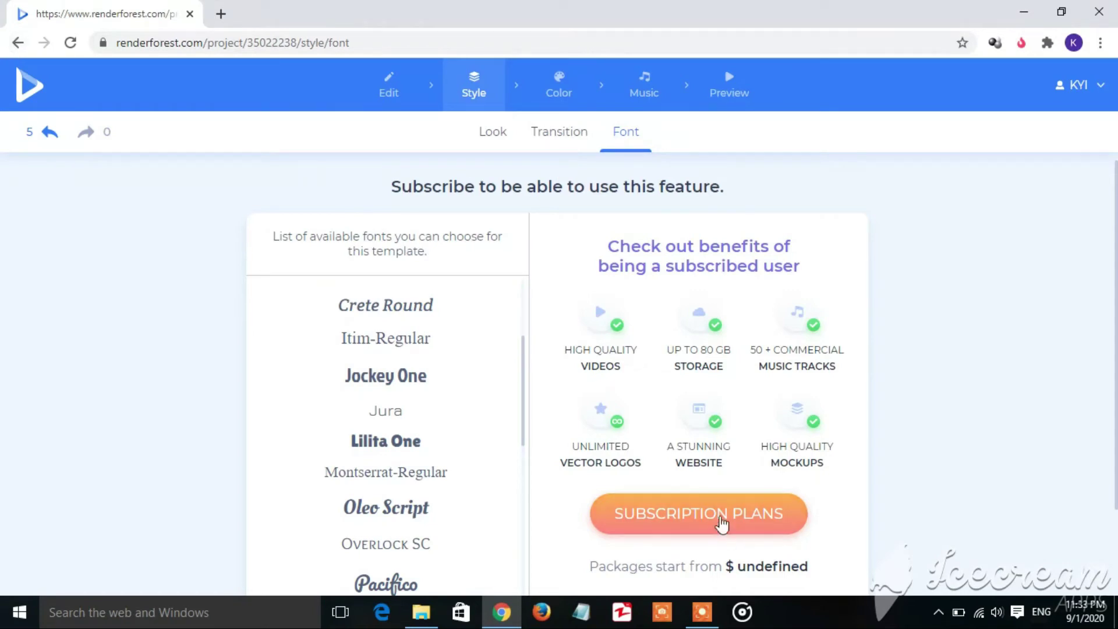
{"action": "left_click", "coordinate": [391, 89]}
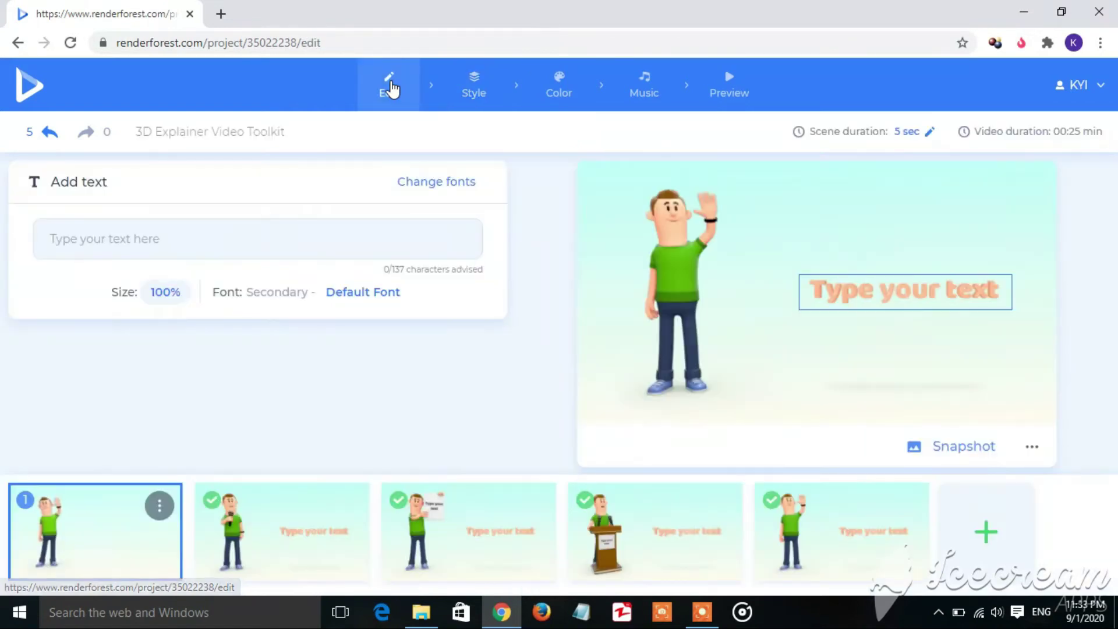
Step: Set the first waving man scene's text to "Hello, Welcome to My Channel" and save it
{"action": "left_click", "coordinate": [934, 305]}
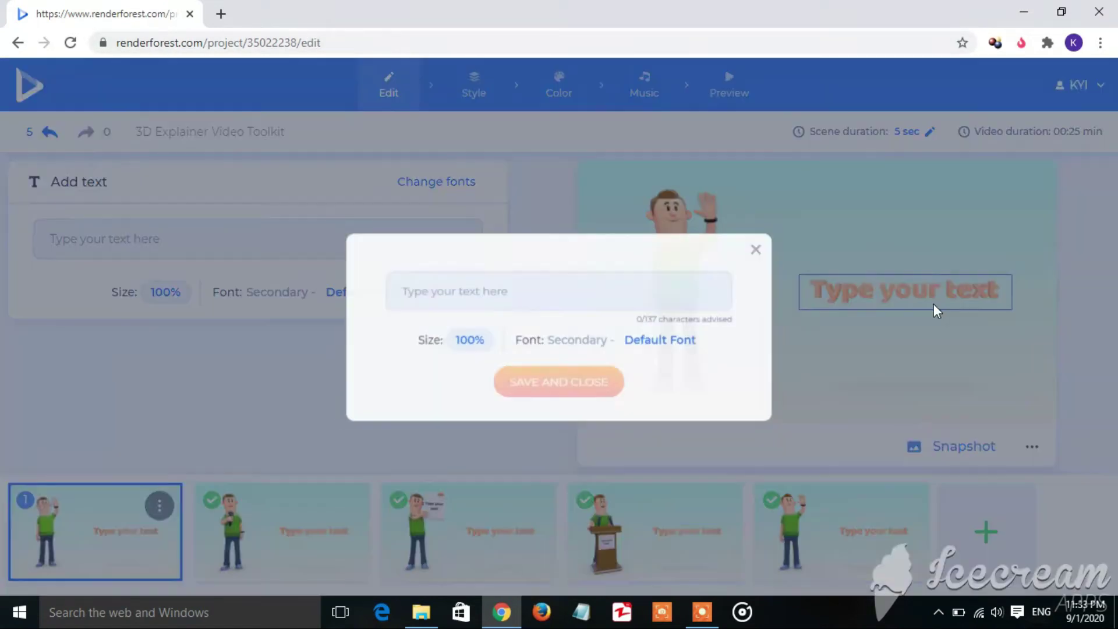
{"action": "left_click", "coordinate": [591, 295]}
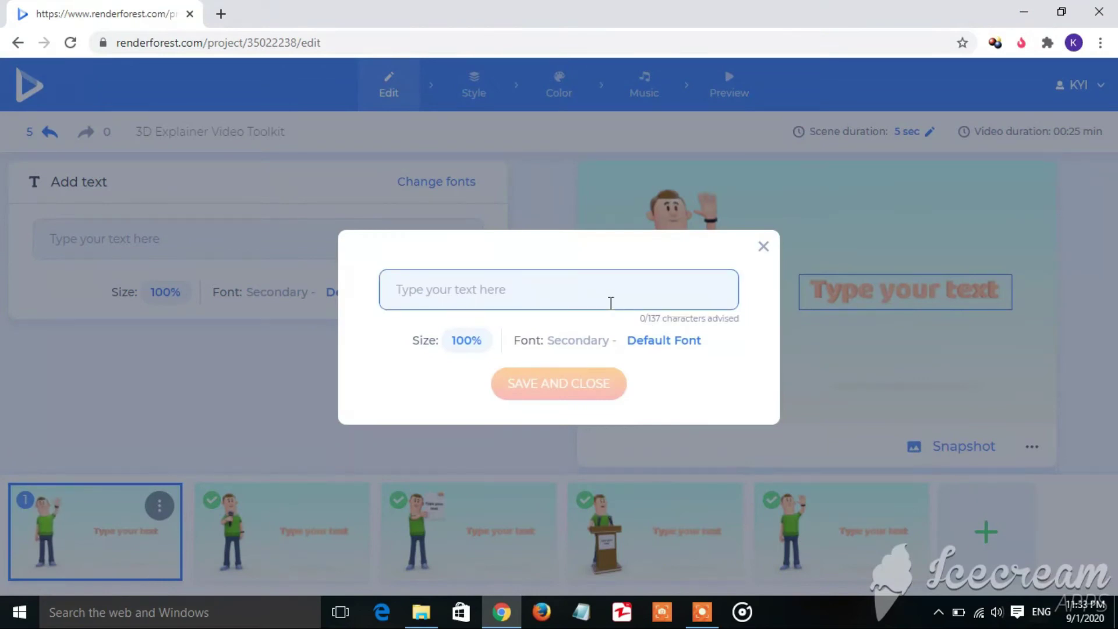
{"action": "type", "text": "Hello, "}
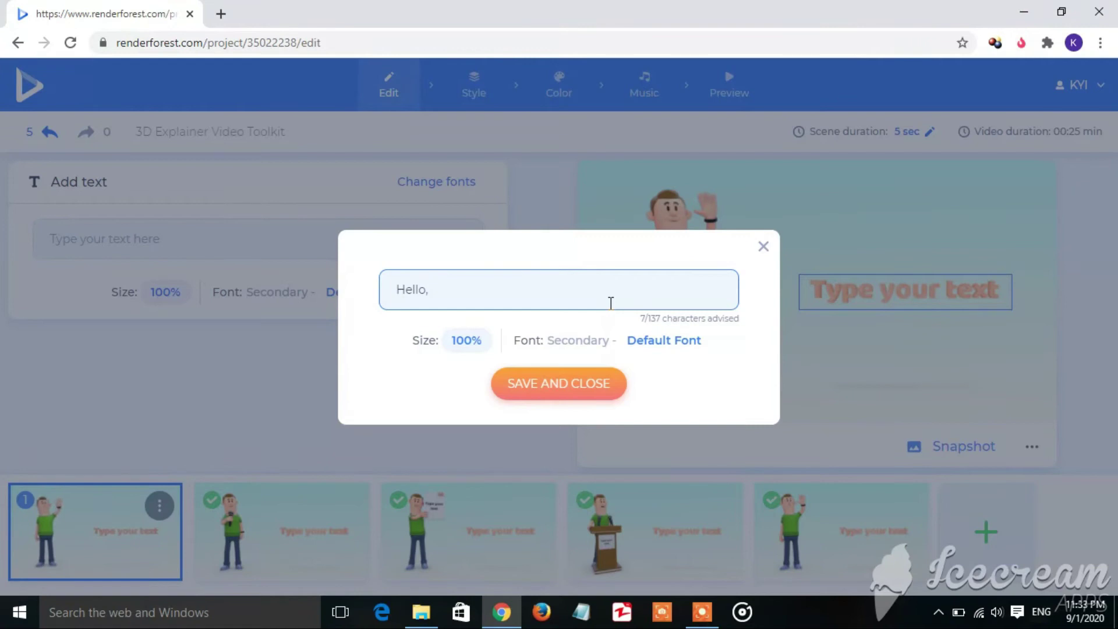
{"action": "type", "text": "Welcome to My Channel"}
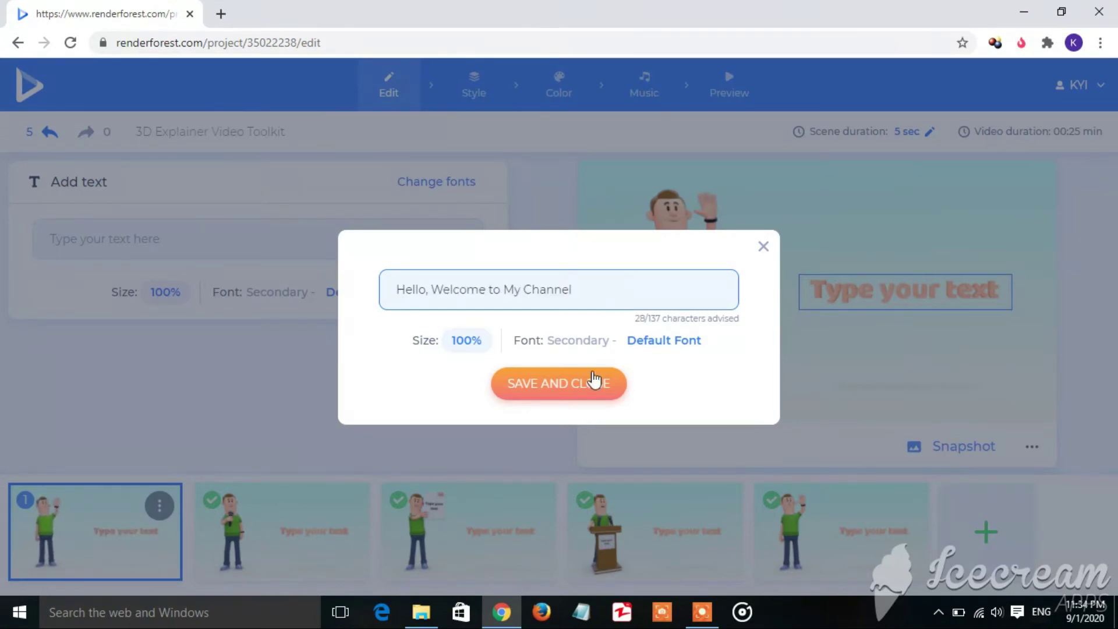
{"action": "left_click", "coordinate": [589, 399]}
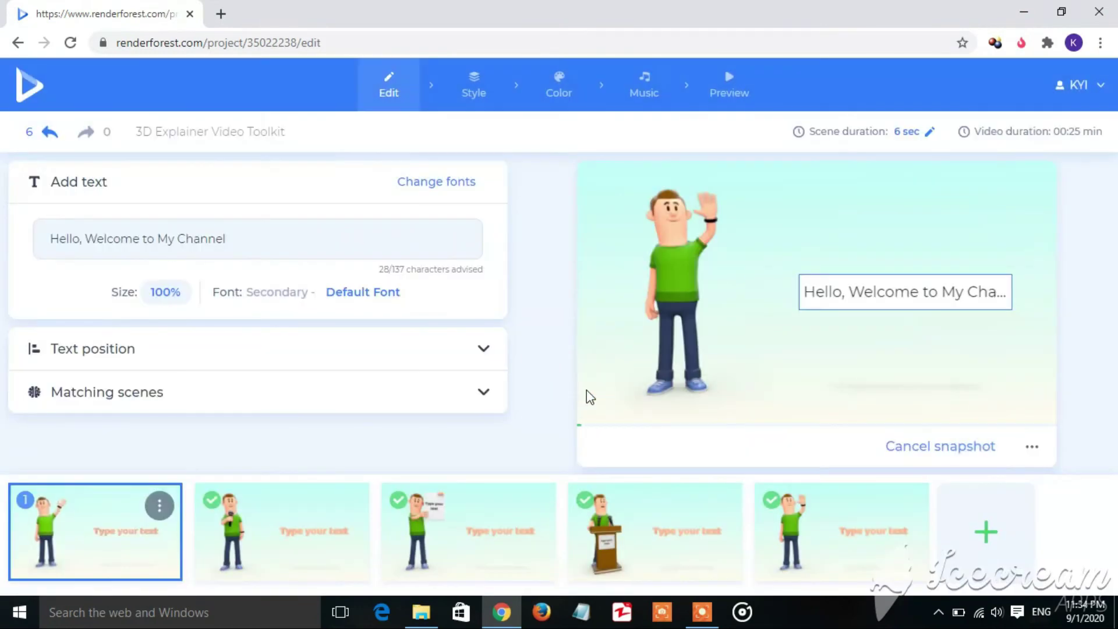
Step: Set the text of the second scene, the man with the microphone, to "Name is IT & Knowledge Sharing" and save it
{"action": "left_click", "coordinate": [289, 545]}
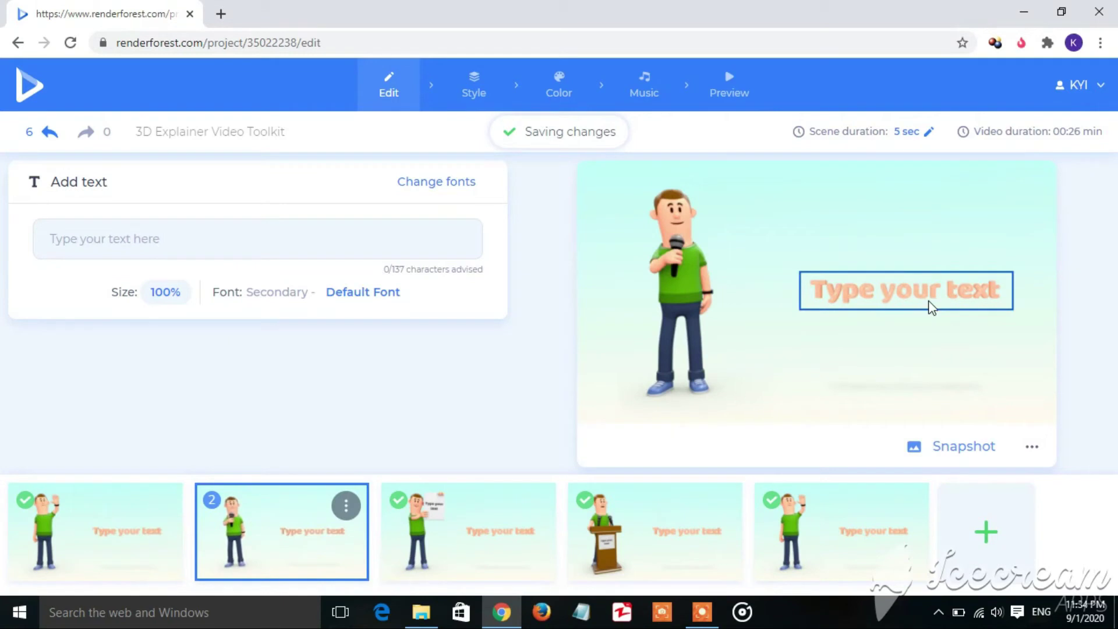
{"action": "left_click", "coordinate": [929, 301]}
{"action": "left_click", "coordinate": [583, 293]}
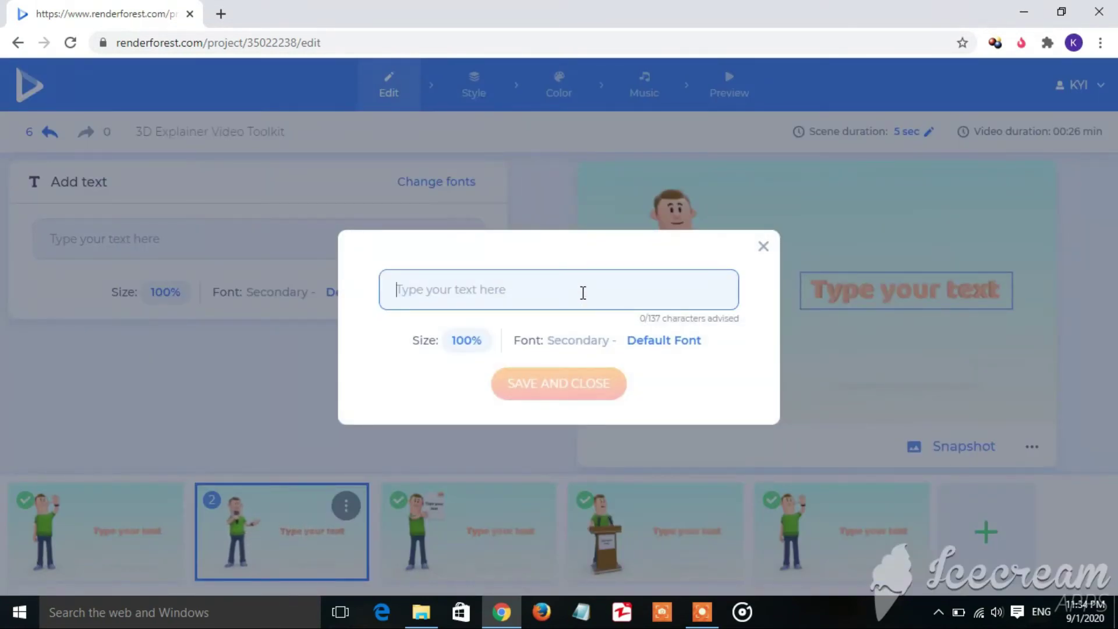
{"action": "type", "text": "Name is IT "}
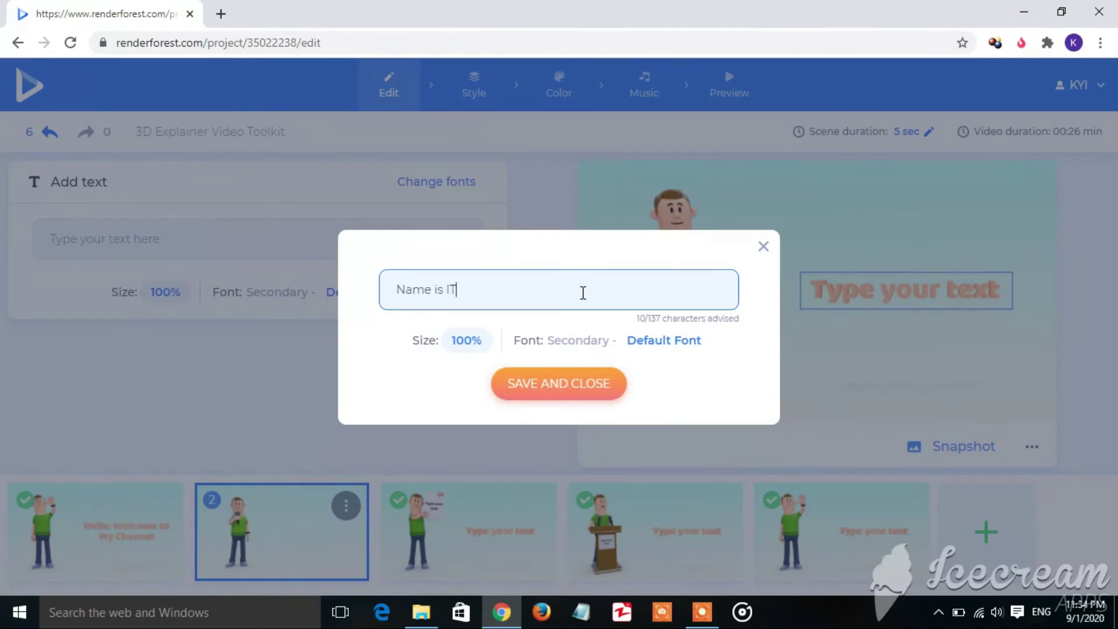
{"action": "type", "text": "\""}
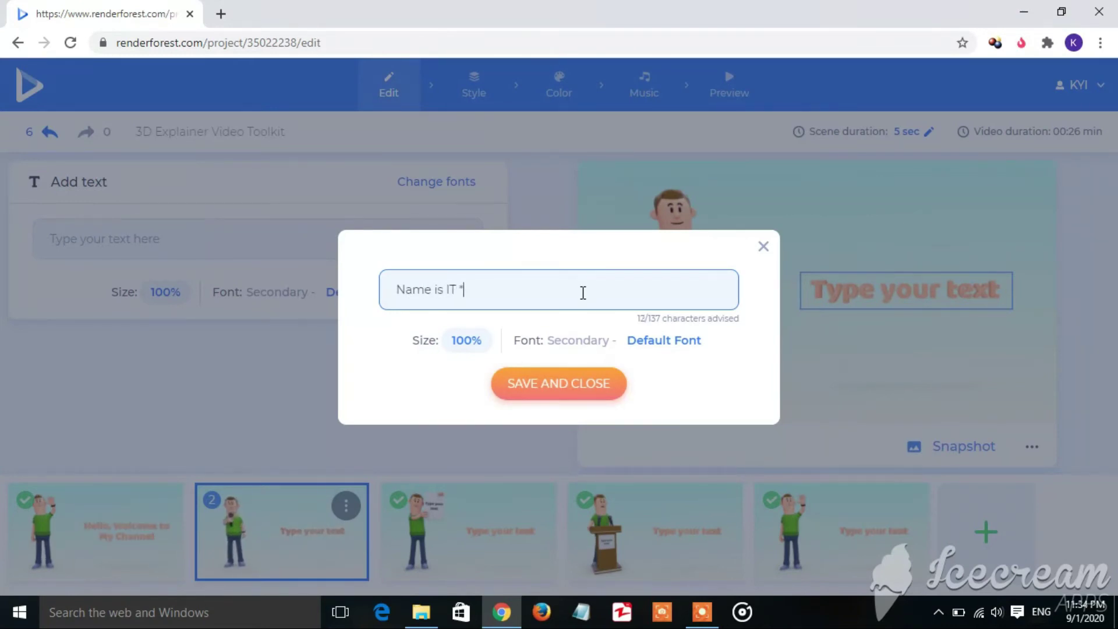
{"action": "type", "text": "& Knowledge Shari"}
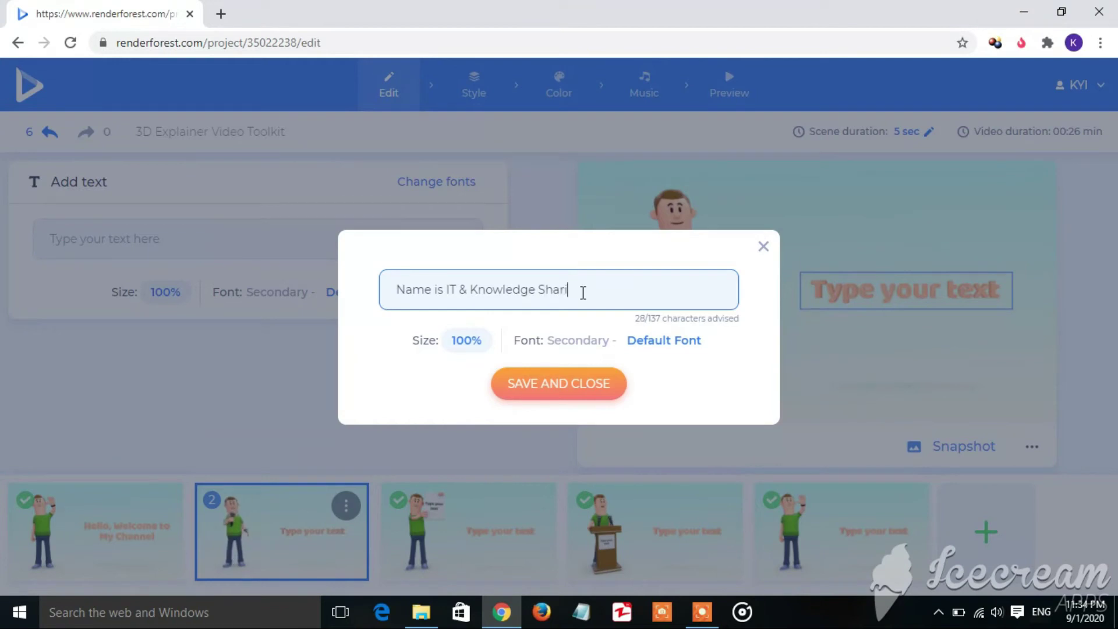
{"action": "type", "text": "ng"}
{"action": "left_click", "coordinate": [600, 387]}
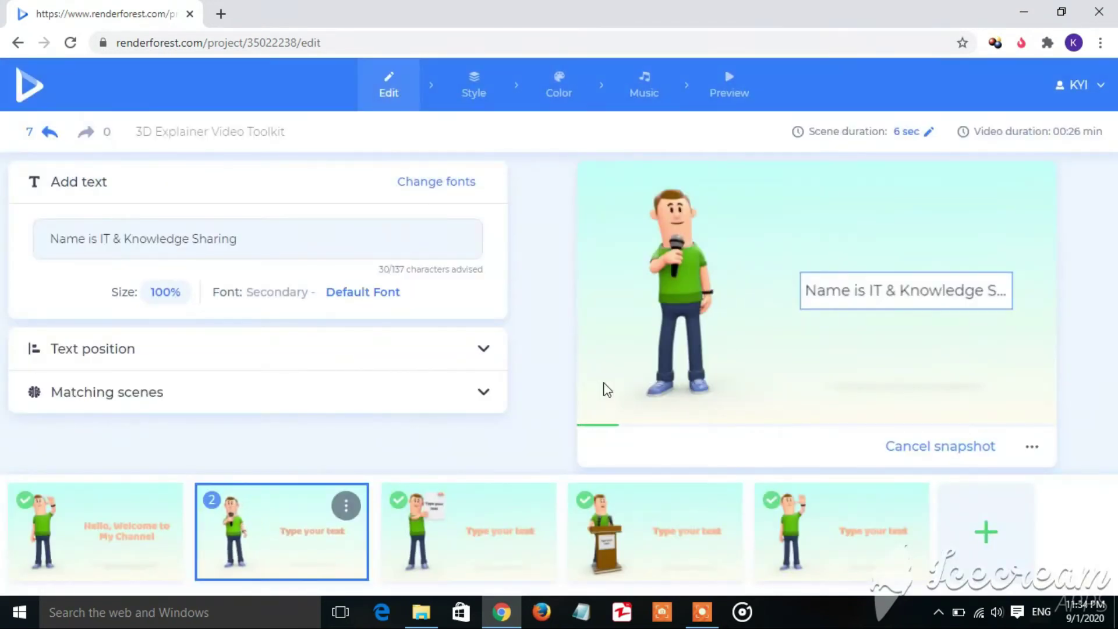
Step: Set the main text beside the man holding a sign in the third scene to "My name is" plus the presenter's full name, and save it
{"action": "left_click", "coordinate": [490, 519]}
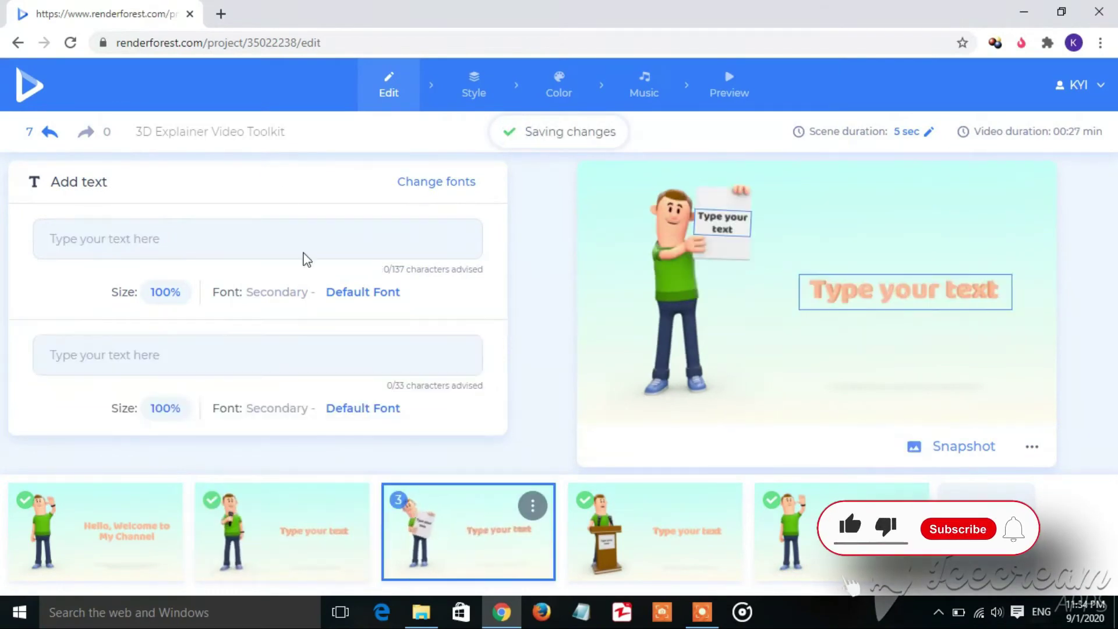
{"action": "left_click", "coordinate": [849, 302]}
{"action": "left_click", "coordinate": [576, 293]}
{"action": "type", "text": "My "}
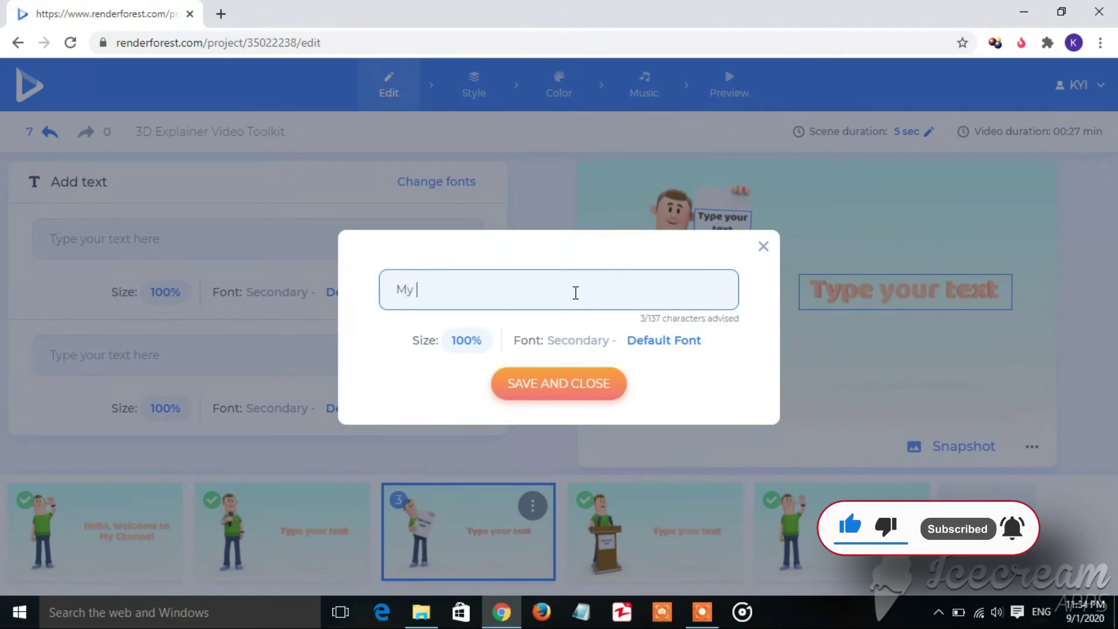
{"action": "type", "text": "name is"}
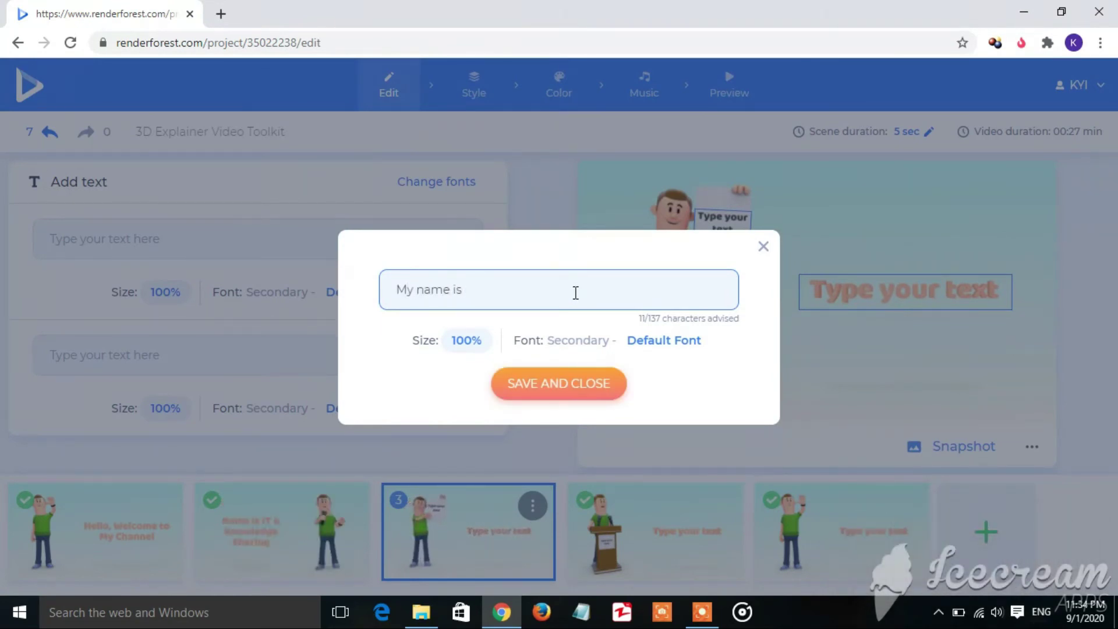
{"action": "type", "text": " Kyi Soe Win"}
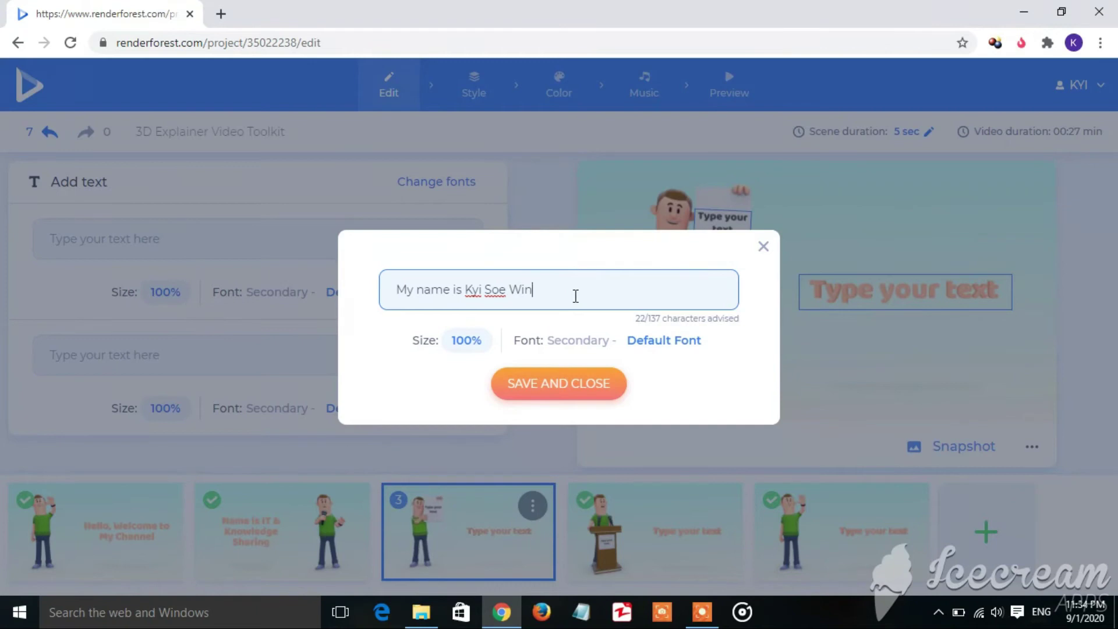
{"action": "left_click", "coordinate": [567, 396]}
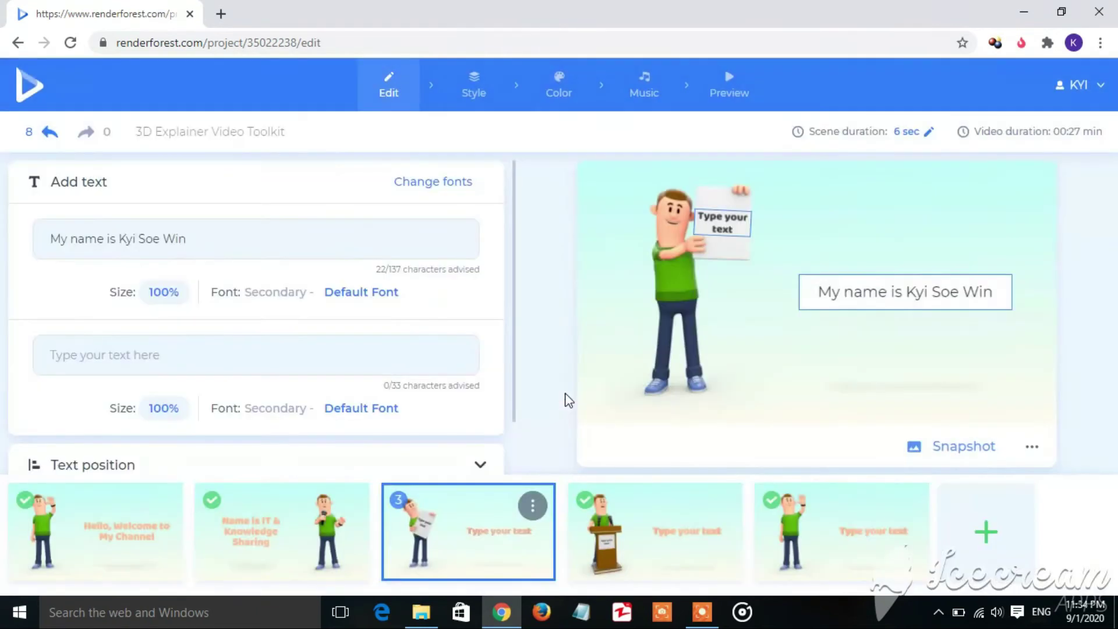
Step: Set the main text of the fourth scene, the man at the podium, to "How to create 3D Animation Video" and save it
{"action": "mouse_move", "coordinate": [662, 525]}
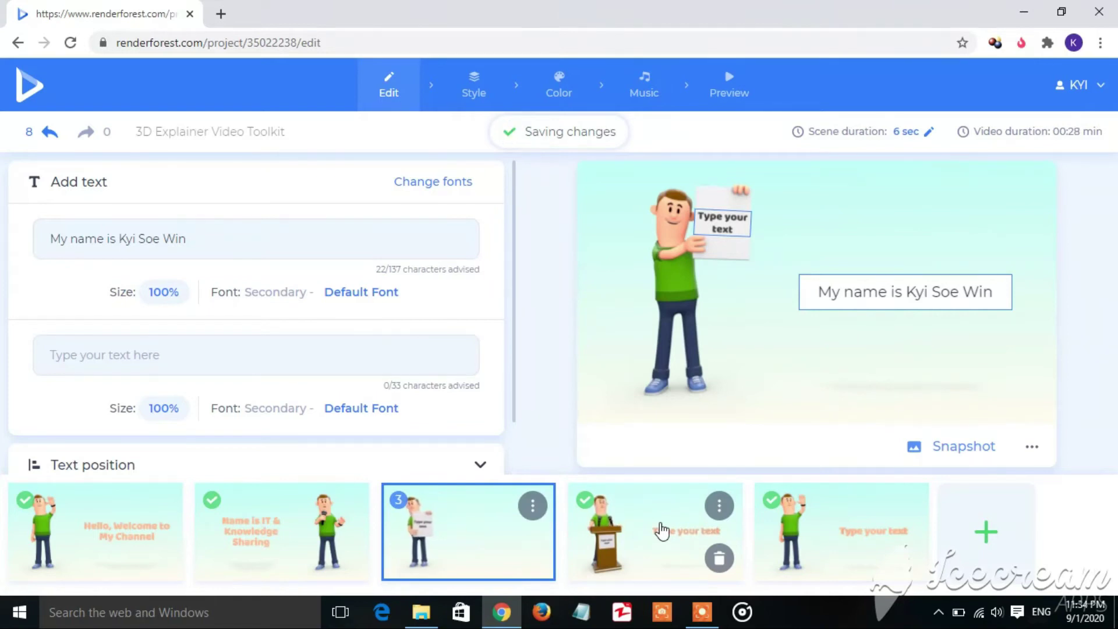
{"action": "left_click", "coordinate": [662, 530]}
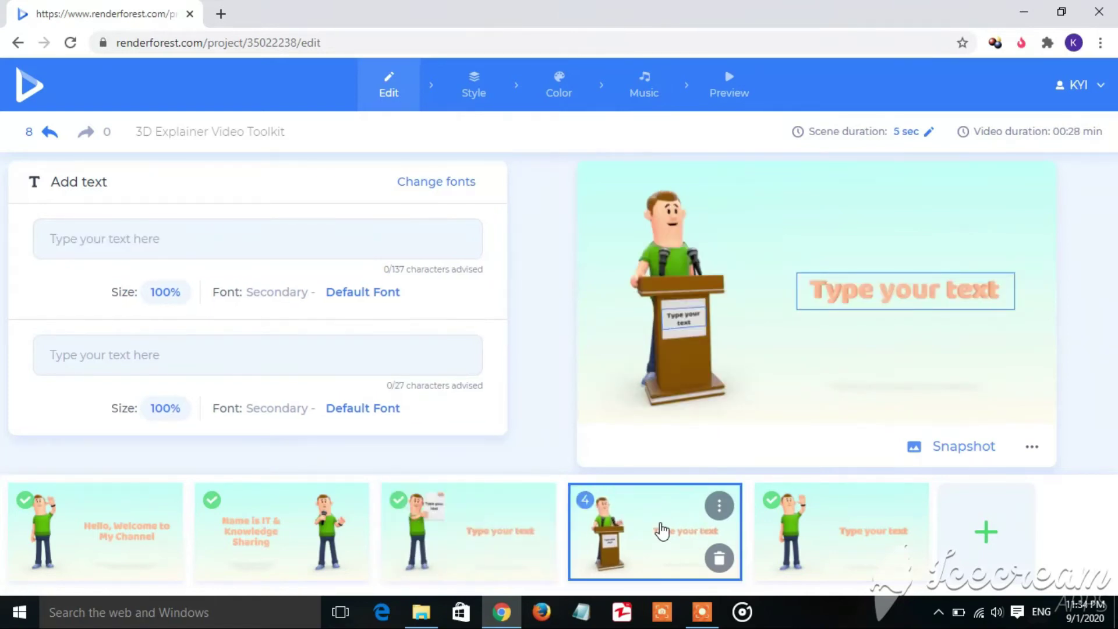
{"action": "left_click", "coordinate": [956, 292]}
{"action": "left_click", "coordinate": [453, 289]}
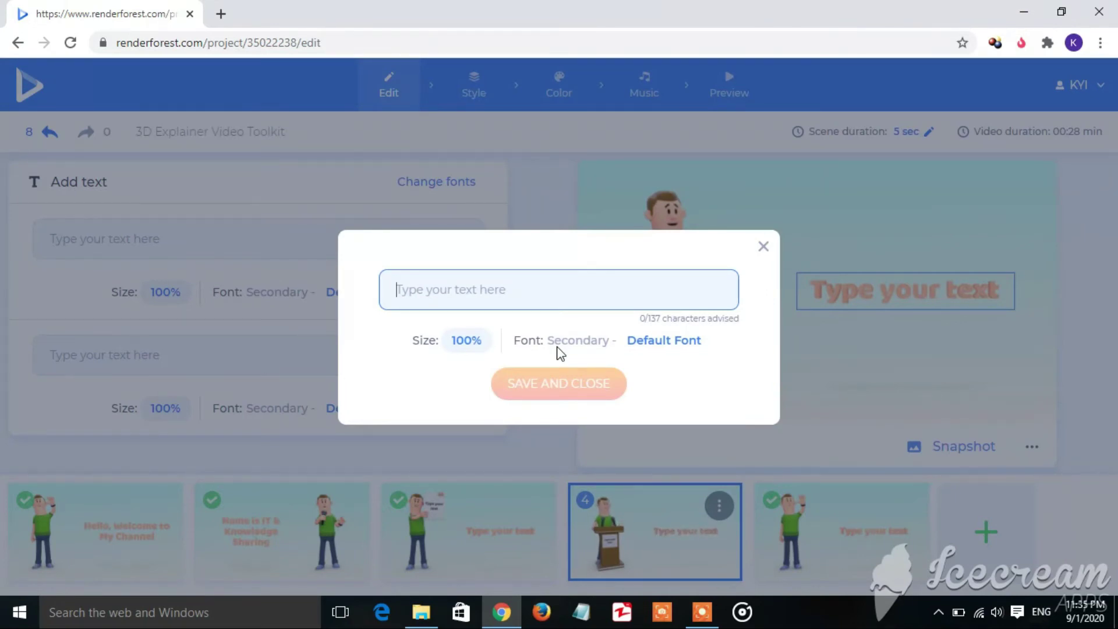
{"action": "type", "text": "How"}
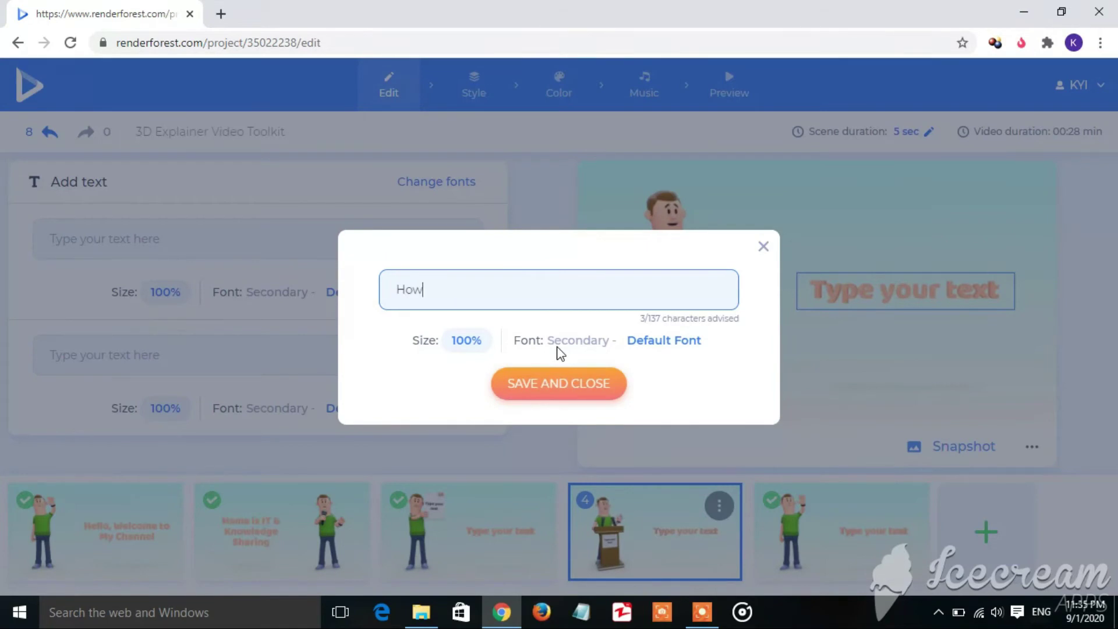
{"action": "type", "text": " tho create 3D Animation Video"}
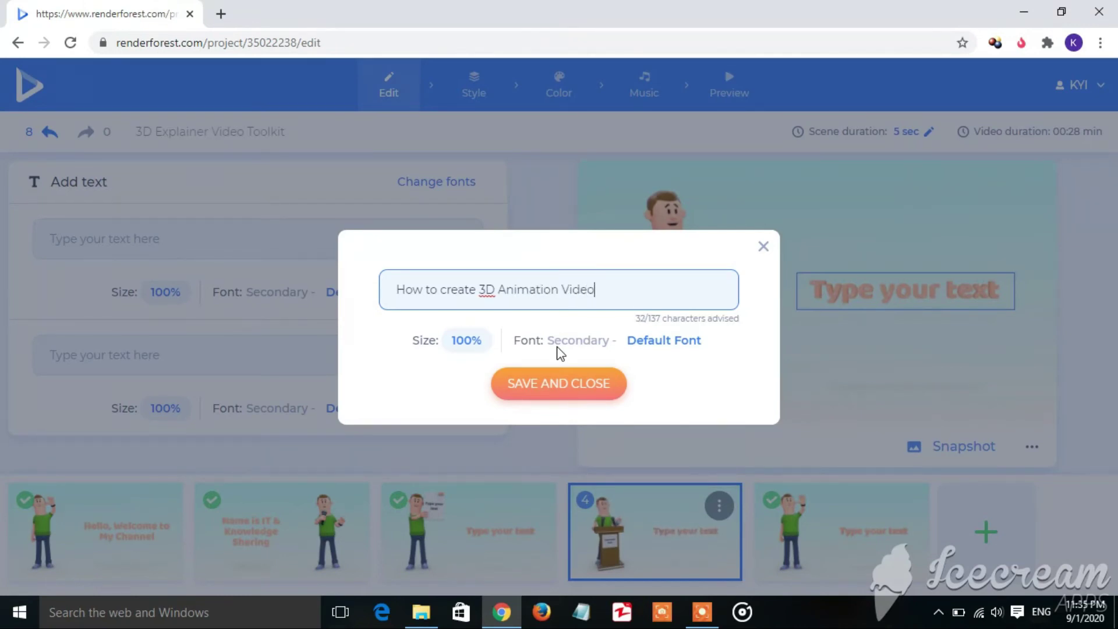
{"action": "left_click", "coordinate": [591, 384]}
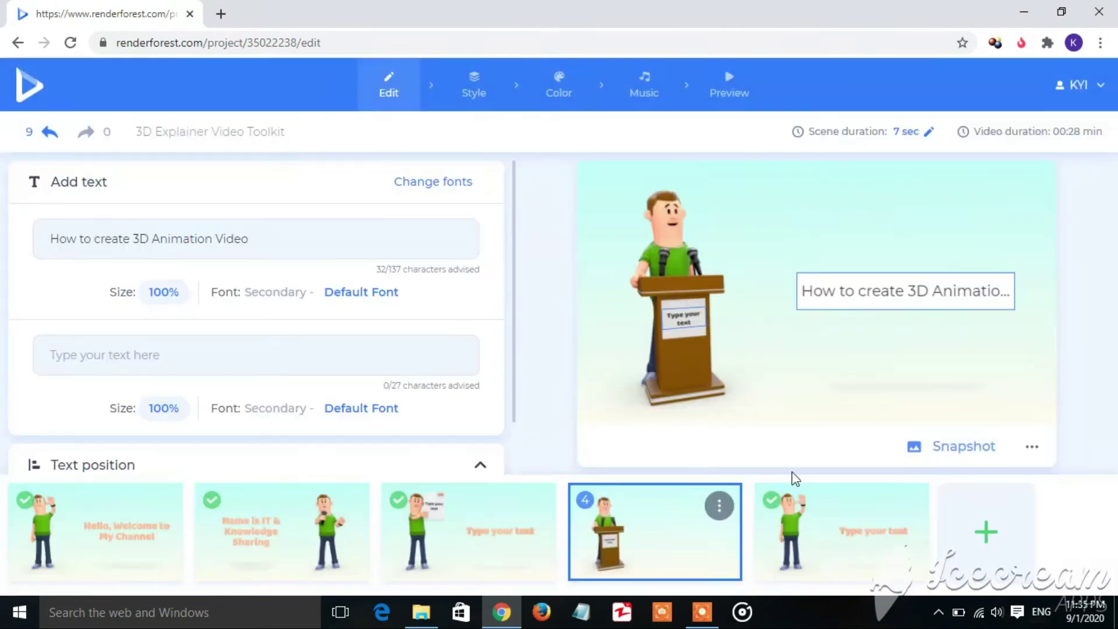
Step: Set the text of the fifth scene, the last waving man, to "Thanks" and save it
{"action": "left_click", "coordinate": [825, 552]}
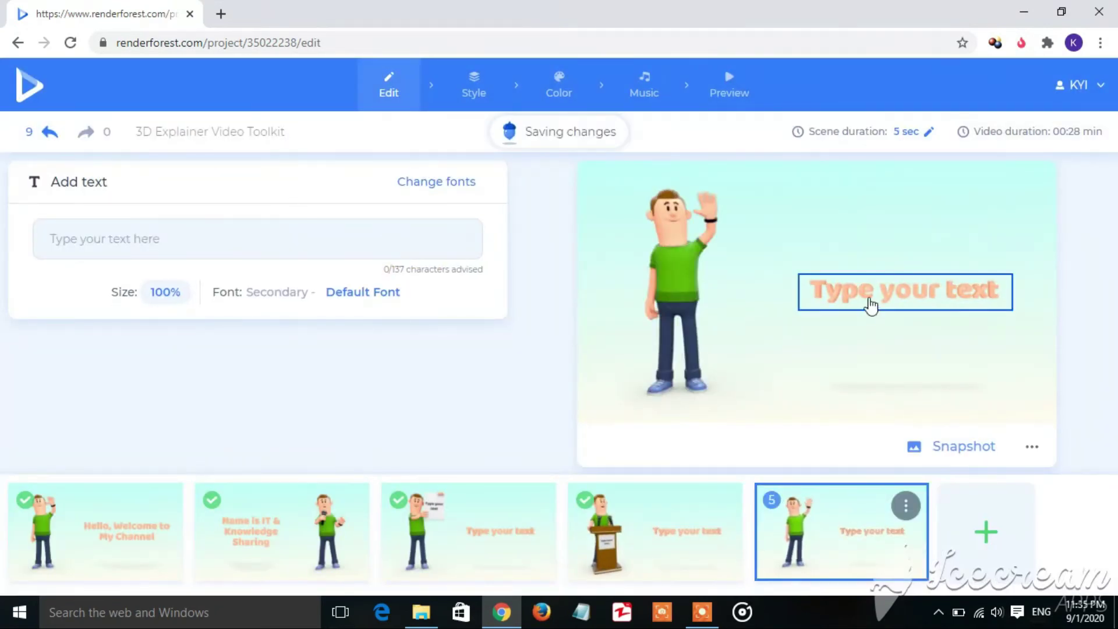
{"action": "left_click", "coordinate": [870, 300]}
{"action": "left_click", "coordinate": [604, 294]}
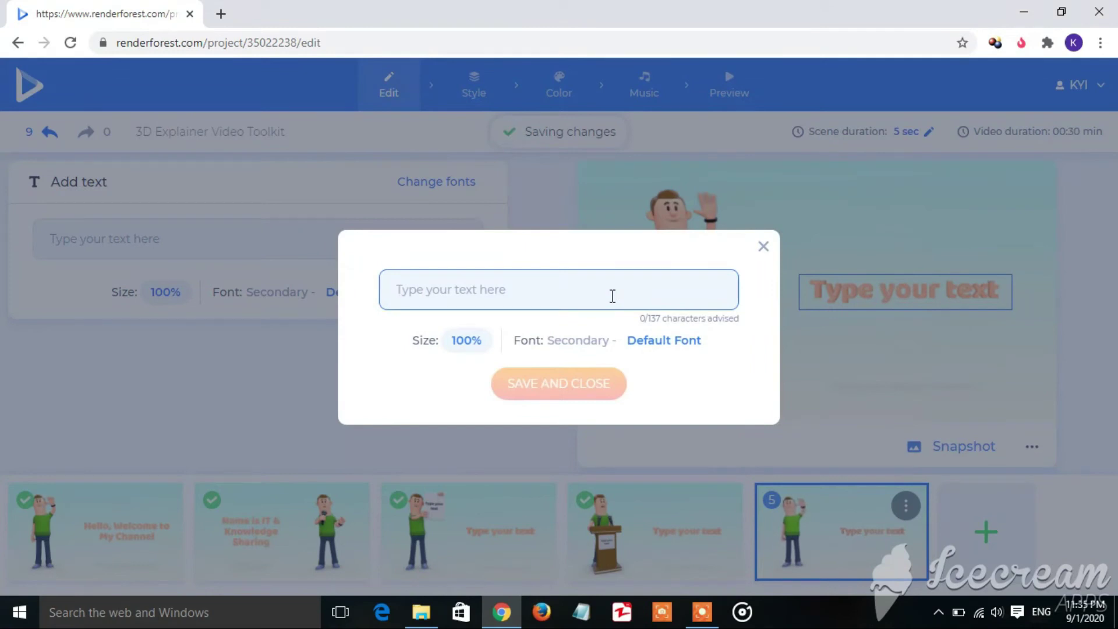
{"action": "type", "text": "TH"}
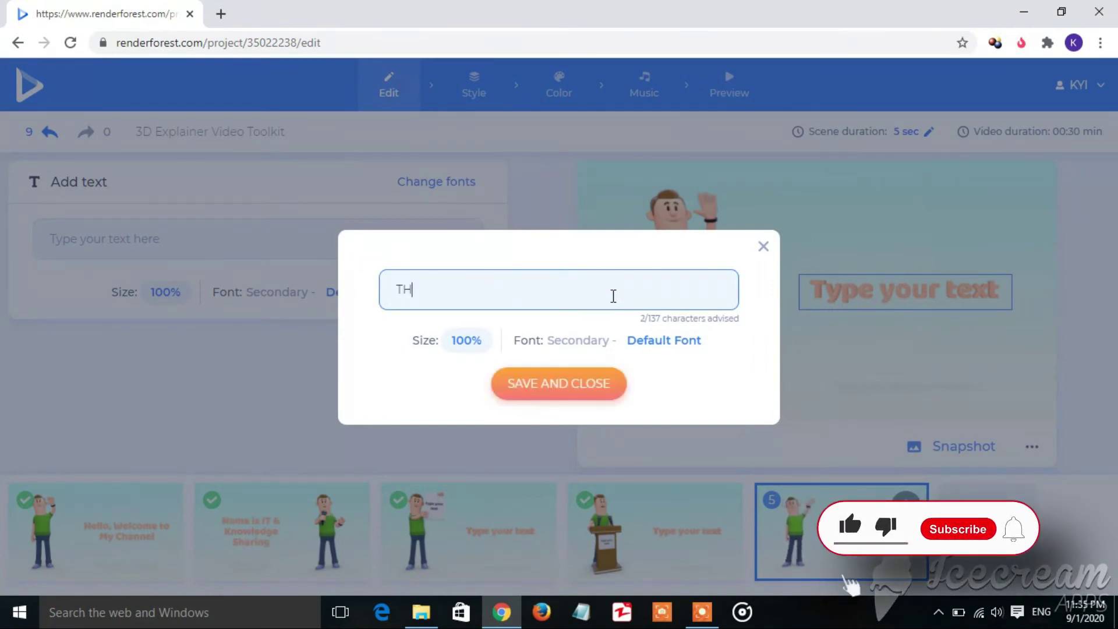
{"action": "key", "text": "BackSpace"}
{"action": "type", "text": "hanek"}
{"action": "key", "text": "BackSpace"}
{"action": "type", "text": "ks"}
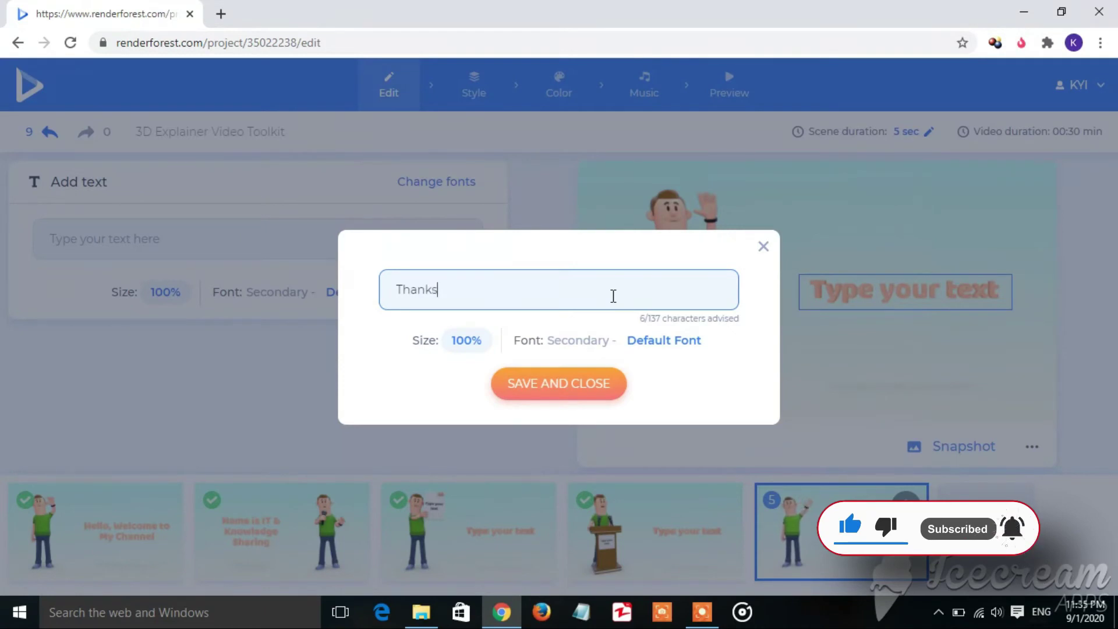
{"action": "left_click", "coordinate": [600, 383]}
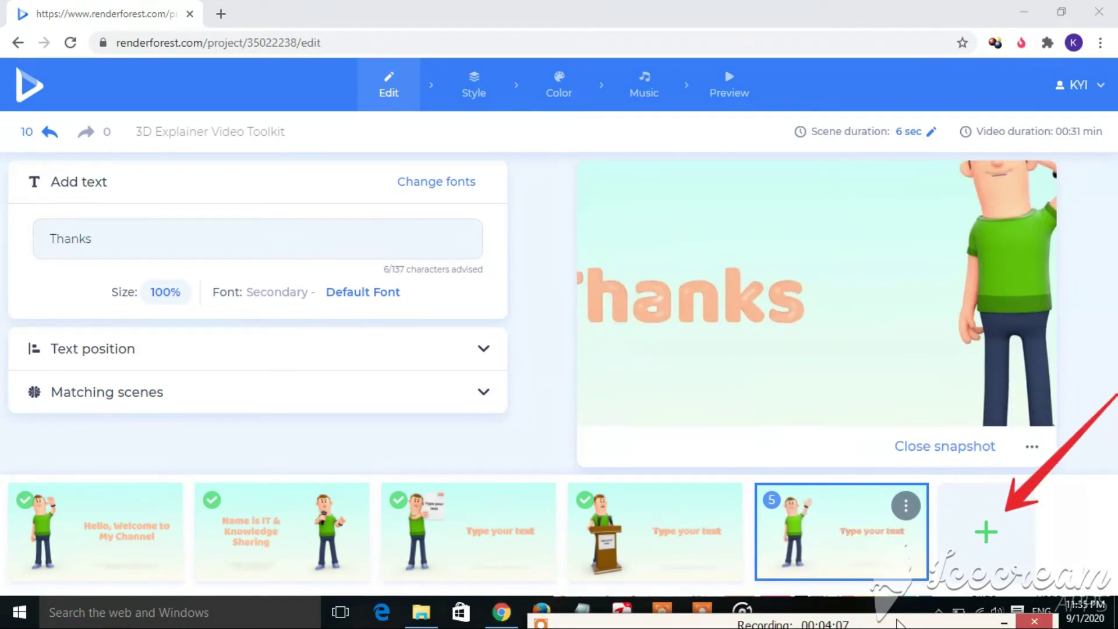
{"action": "mouse_move", "coordinate": [922, 623]}
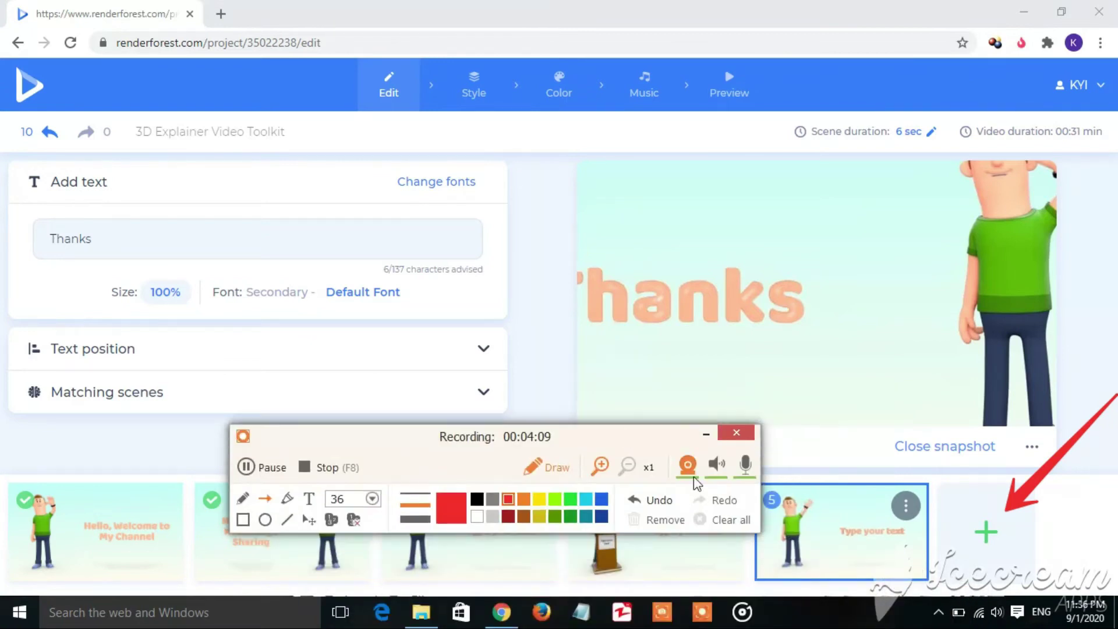
{"action": "left_click", "coordinate": [655, 499]}
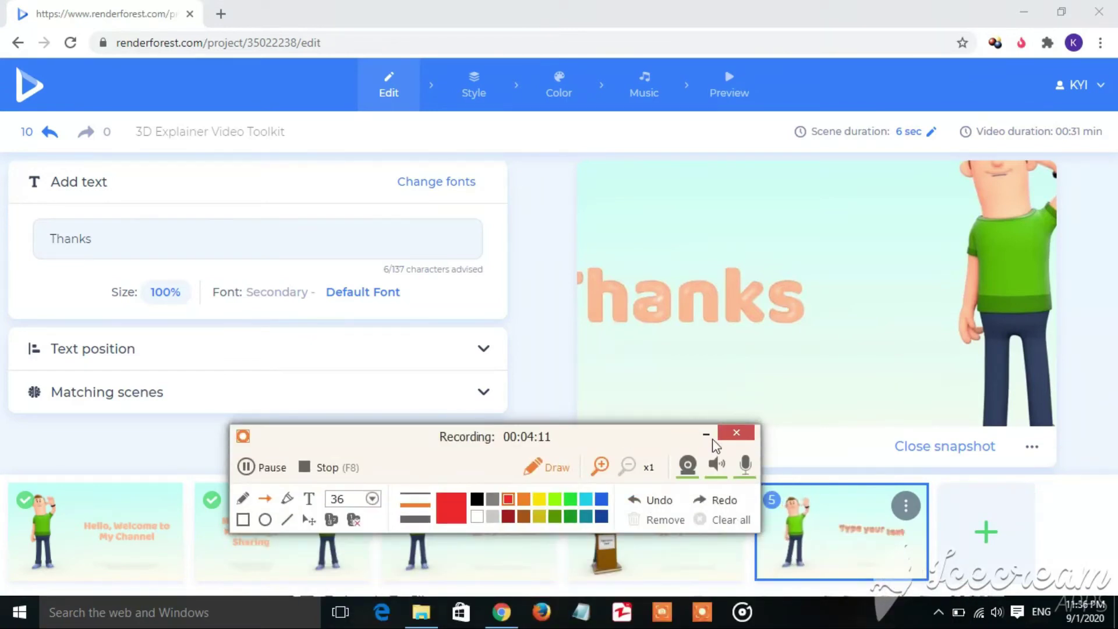
{"action": "left_click", "coordinate": [708, 434]}
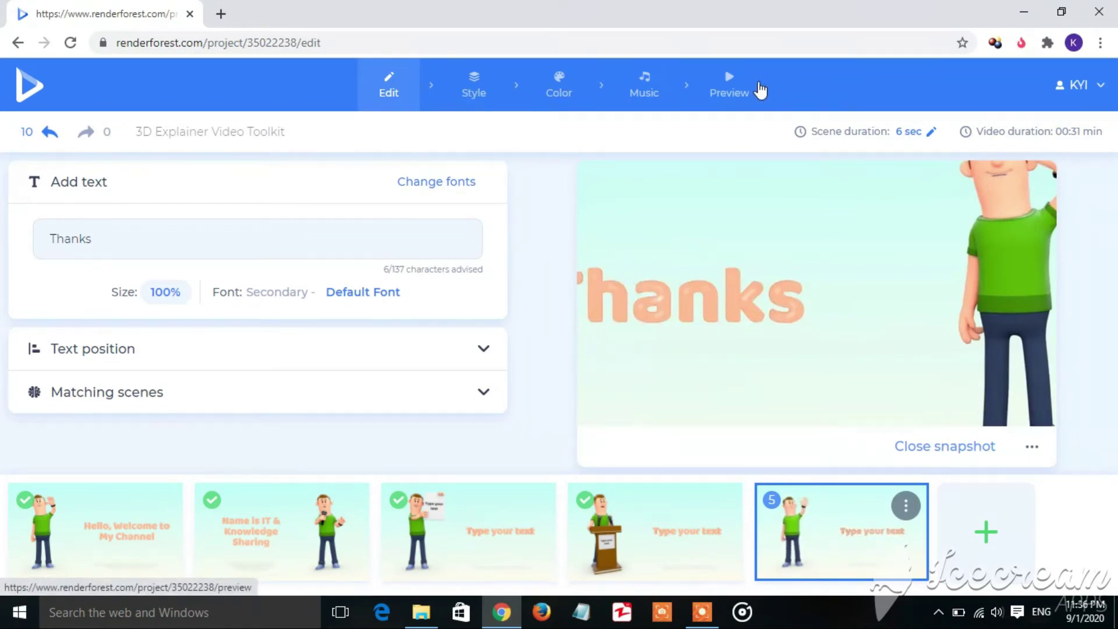
Step: Check the video's look style, keeping 3D, and apply the third color preset with dark green primary text and purple secondary text
{"action": "left_click", "coordinate": [475, 91]}
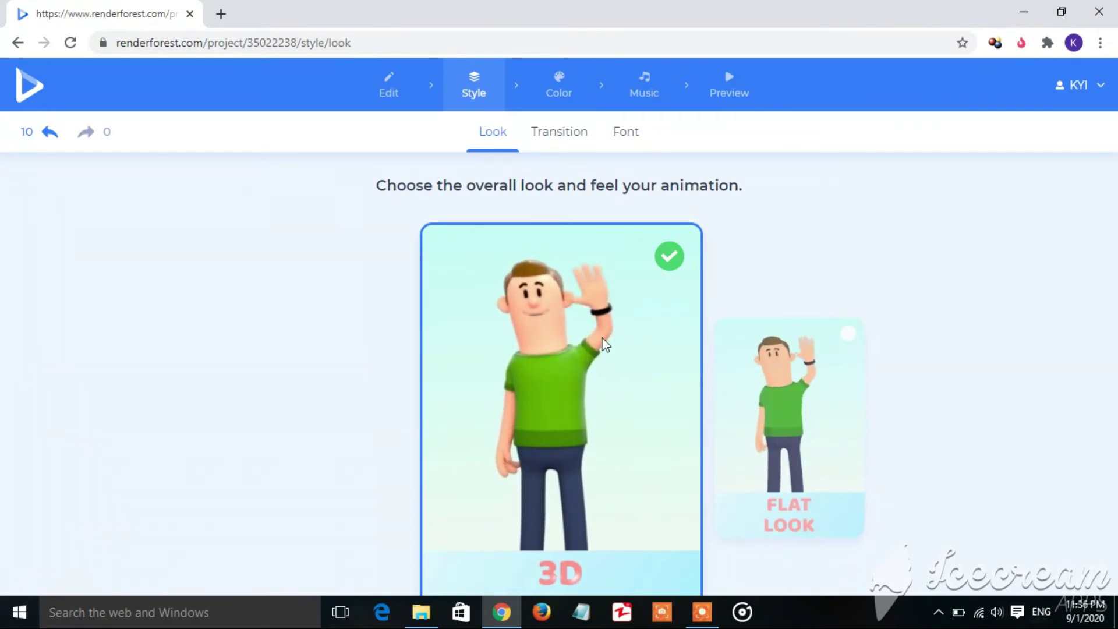
{"action": "left_click", "coordinate": [557, 91]}
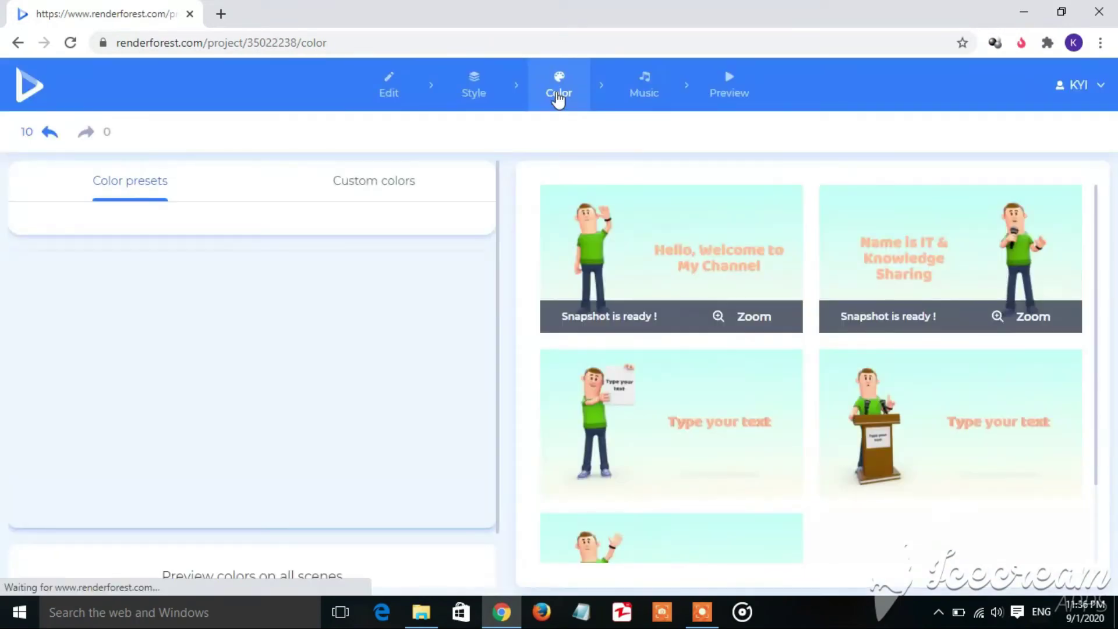
{"action": "scroll", "coordinate": [944, 517], "scroll_direction": "down", "scroll_amount": 2}
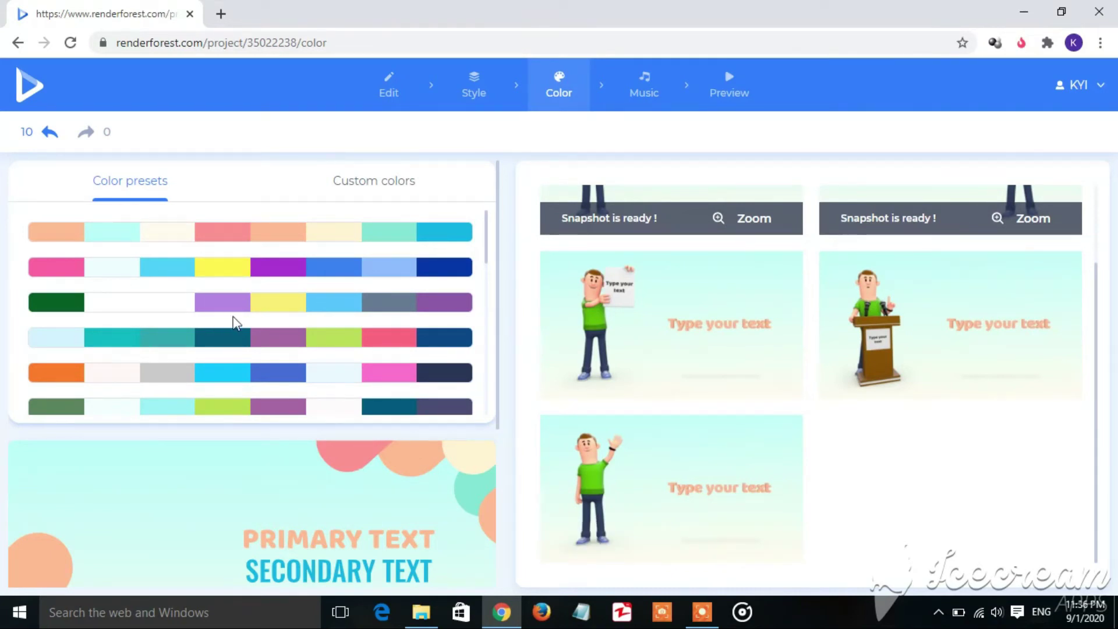
{"action": "left_click", "coordinate": [121, 308]}
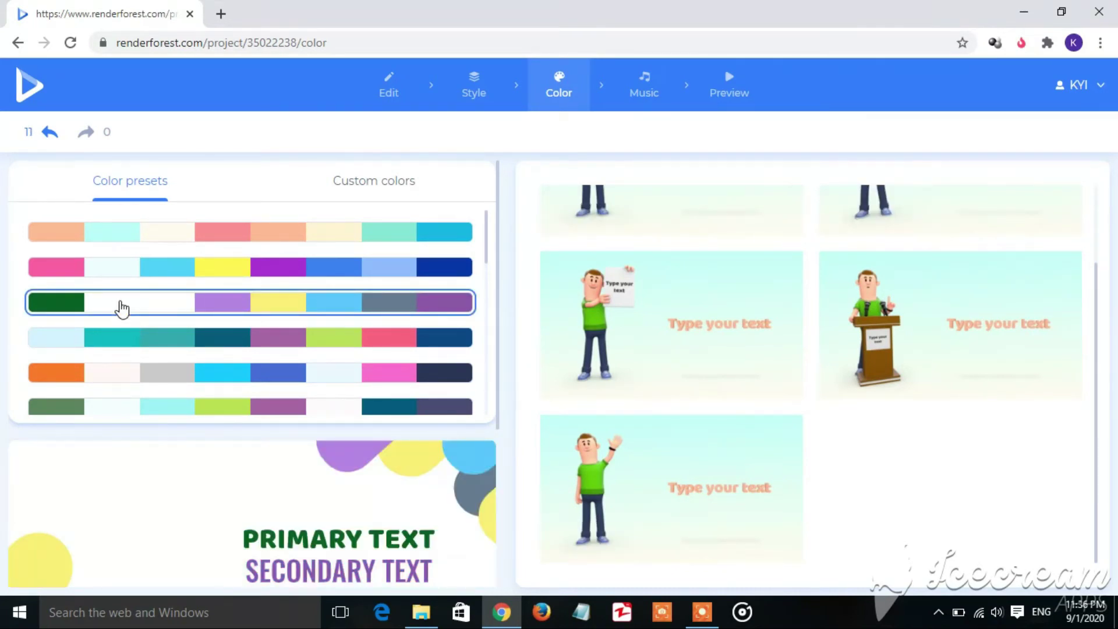
{"action": "scroll", "coordinate": [833, 444], "scroll_direction": "up", "scroll_amount": 2}
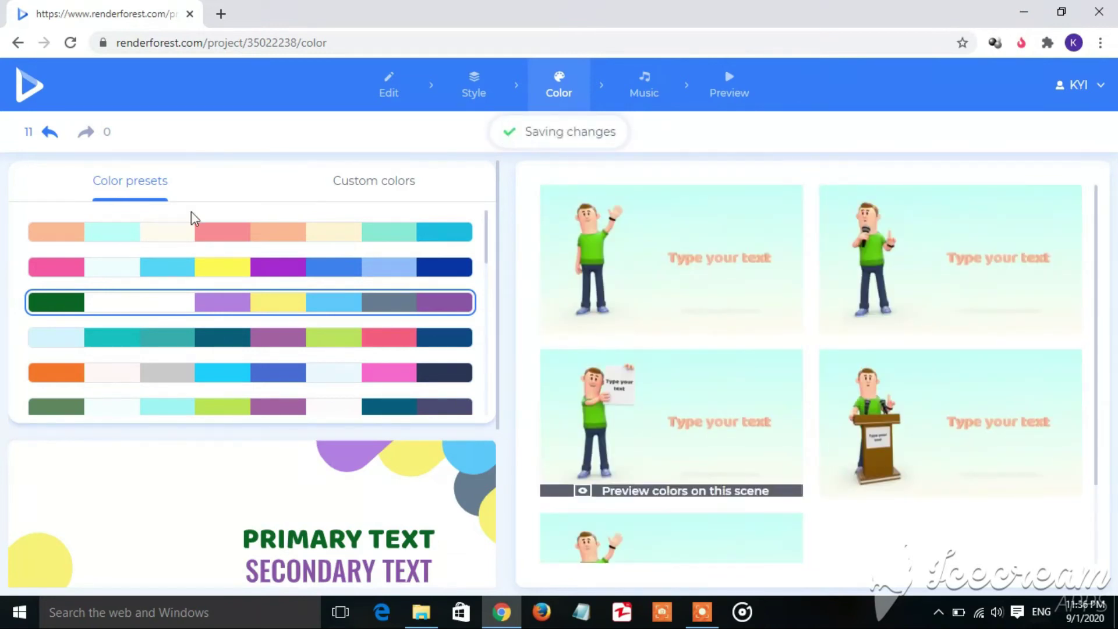
Step: Go to the project's music stage and look through the recommended tracks in the music library
{"action": "left_click", "coordinate": [643, 96]}
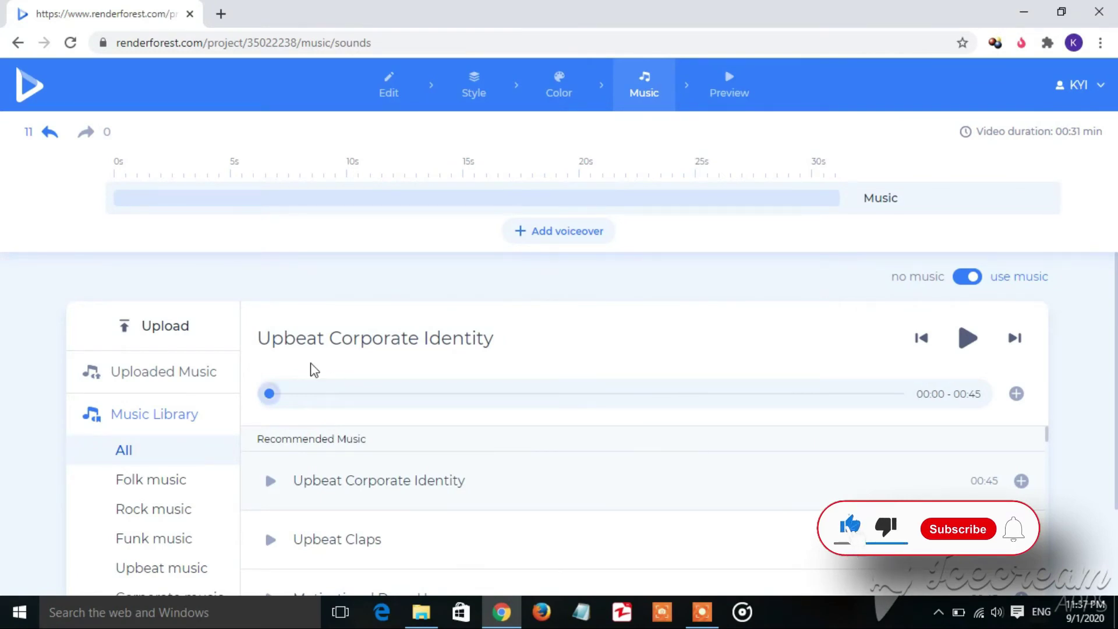
{"action": "scroll", "coordinate": [382, 402], "scroll_direction": "down", "scroll_amount": 2}
{"action": "scroll", "coordinate": [385, 402], "scroll_direction": "up", "scroll_amount": 2}
{"action": "scroll", "coordinate": [384, 402], "scroll_direction": "down", "scroll_amount": 2}
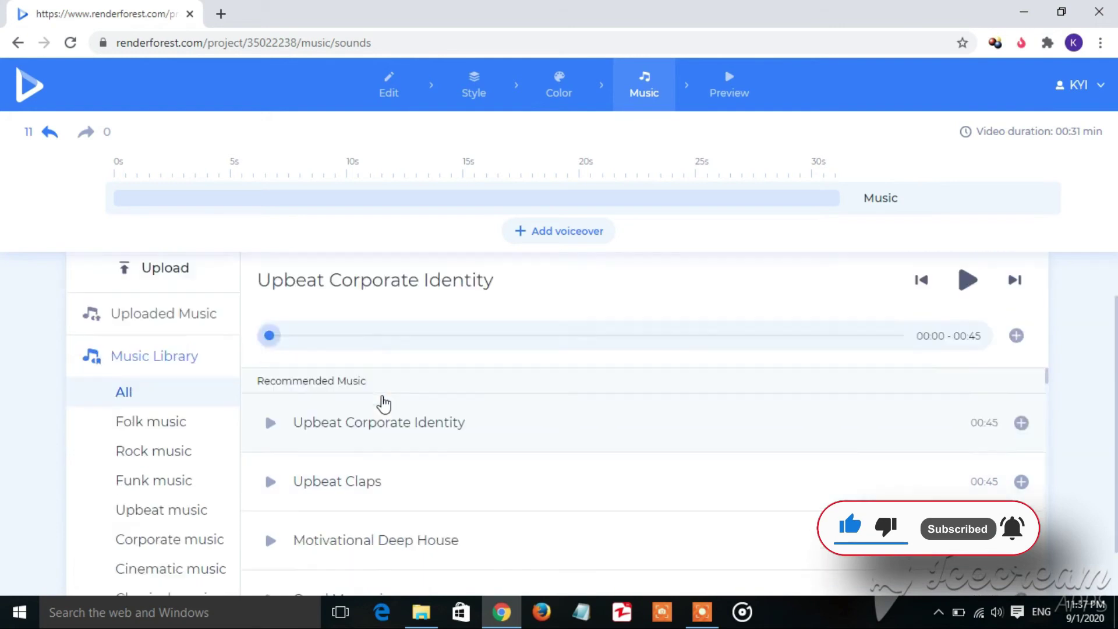
{"action": "scroll", "coordinate": [383, 401], "scroll_direction": "down", "scroll_amount": 4}
{"action": "scroll", "coordinate": [385, 400], "scroll_direction": "up", "scroll_amount": 4}
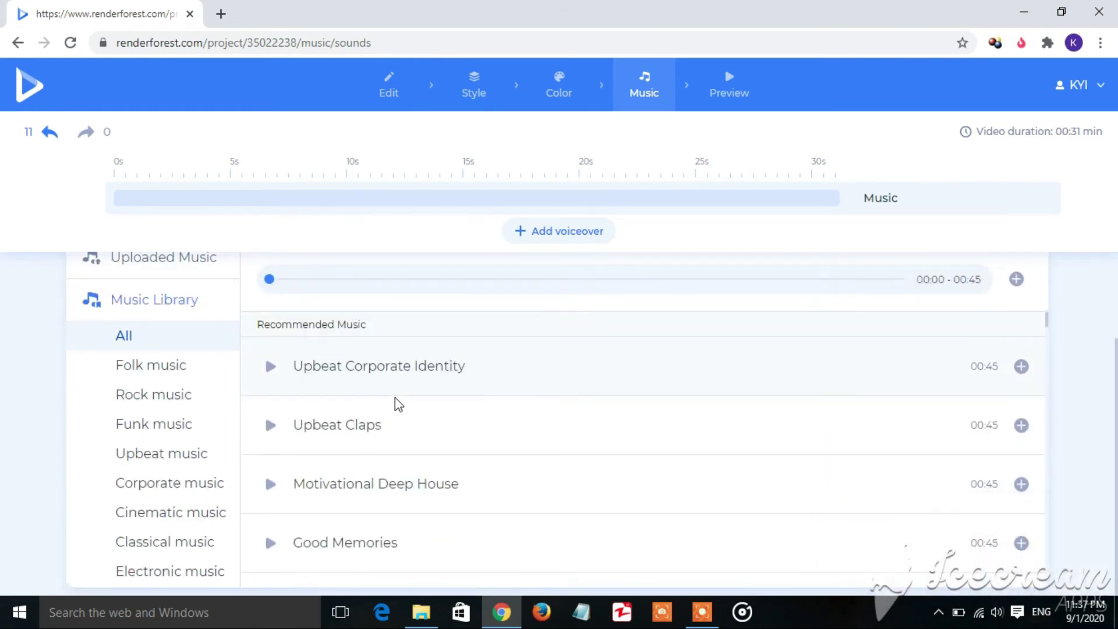
{"action": "scroll", "coordinate": [408, 408], "scroll_direction": "up", "scroll_amount": 2}
{"action": "scroll", "coordinate": [427, 419], "scroll_direction": "up", "scroll_amount": 1}
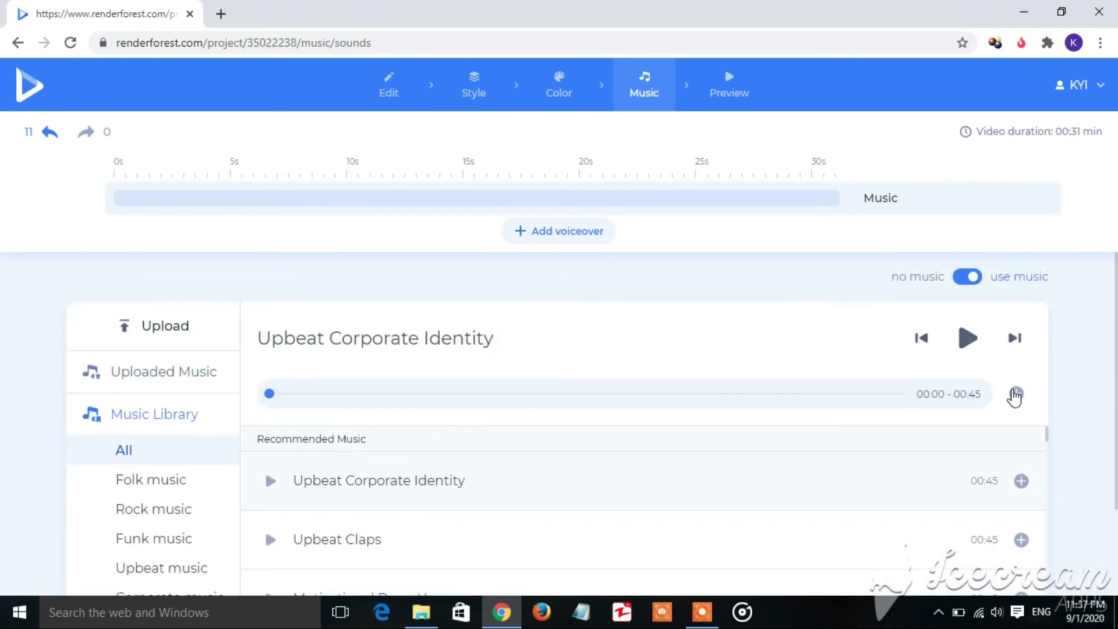
{"action": "scroll", "coordinate": [729, 449], "scroll_direction": "down", "scroll_amount": 4}
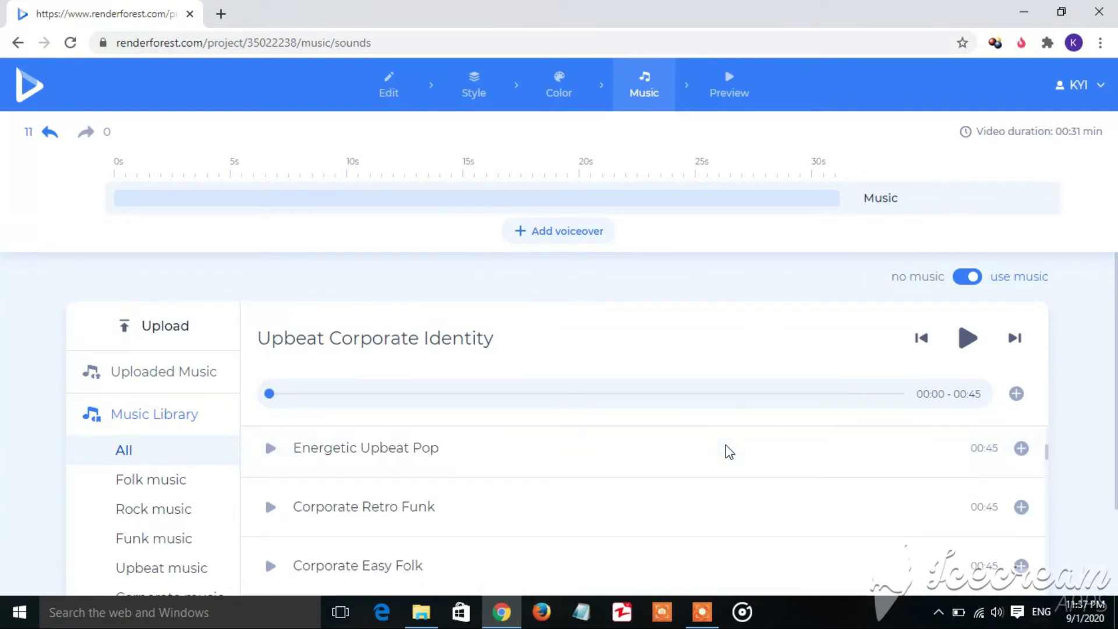
{"action": "scroll", "coordinate": [729, 451], "scroll_direction": "up", "scroll_amount": 4}
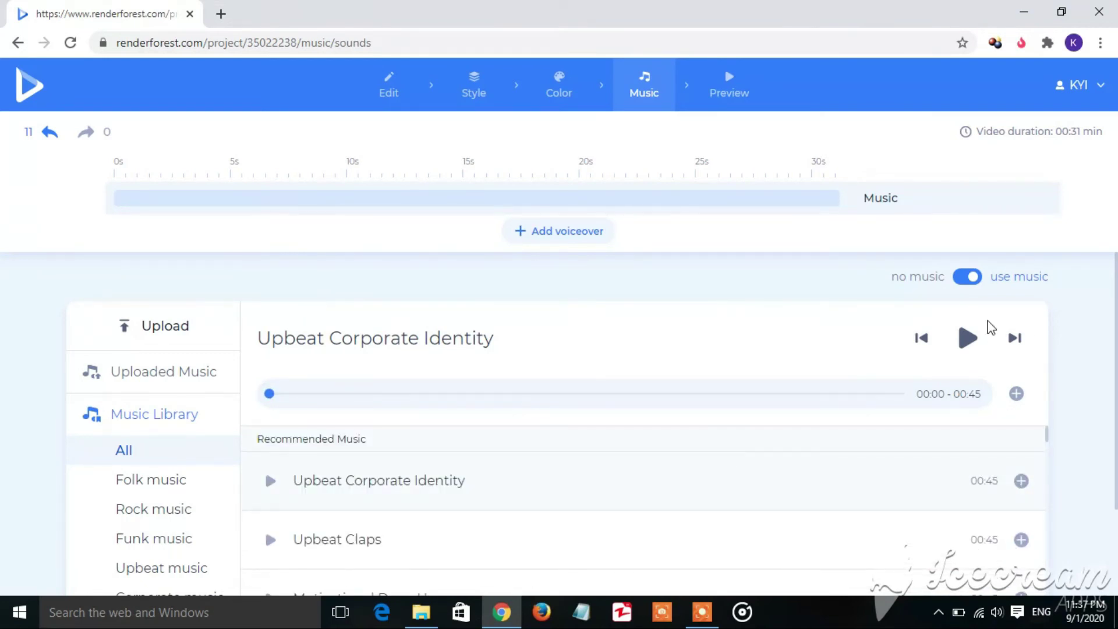
Step: Listen briefly to the Upbeat Corporate Identity track and browse the other recommended tracks for comparison
{"action": "left_click", "coordinate": [968, 343]}
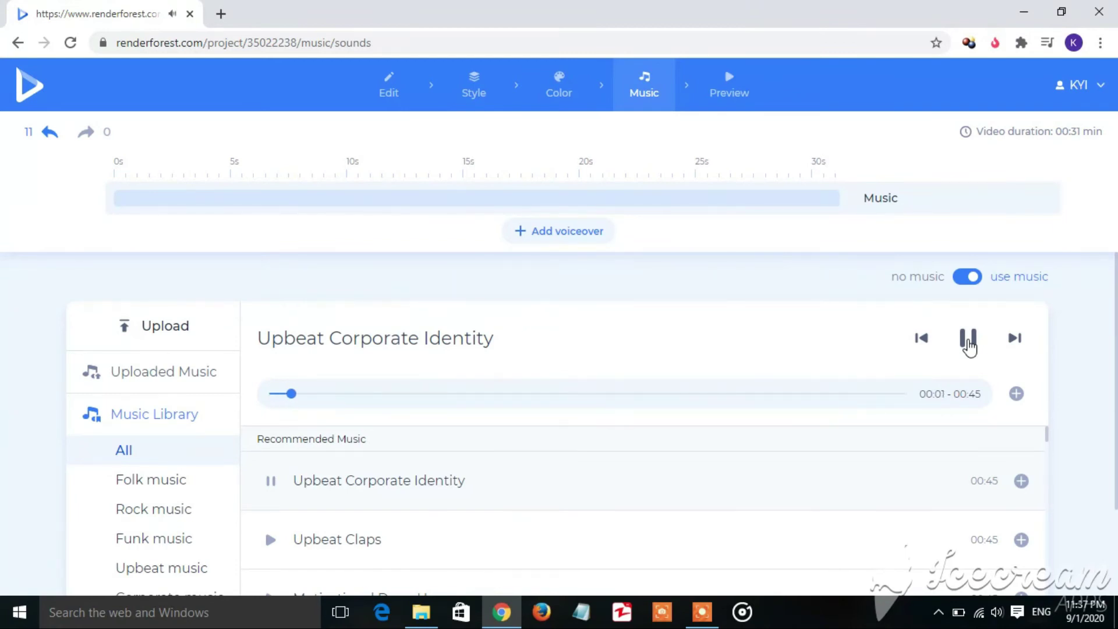
{"action": "left_click", "coordinate": [968, 343]}
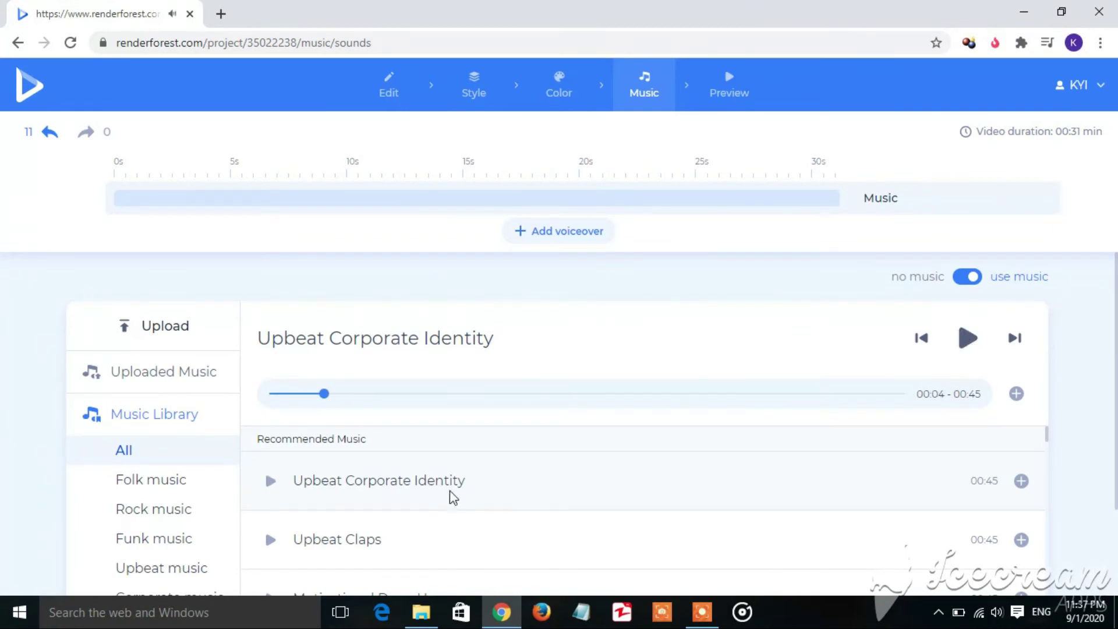
{"action": "scroll", "coordinate": [489, 477], "scroll_direction": "down", "scroll_amount": 3}
{"action": "scroll", "coordinate": [708, 511], "scroll_direction": "down", "scroll_amount": 1}
{"action": "scroll", "coordinate": [708, 511], "scroll_direction": "up", "scroll_amount": 4}
{"action": "scroll", "coordinate": [709, 511], "scroll_direction": "down", "scroll_amount": 5}
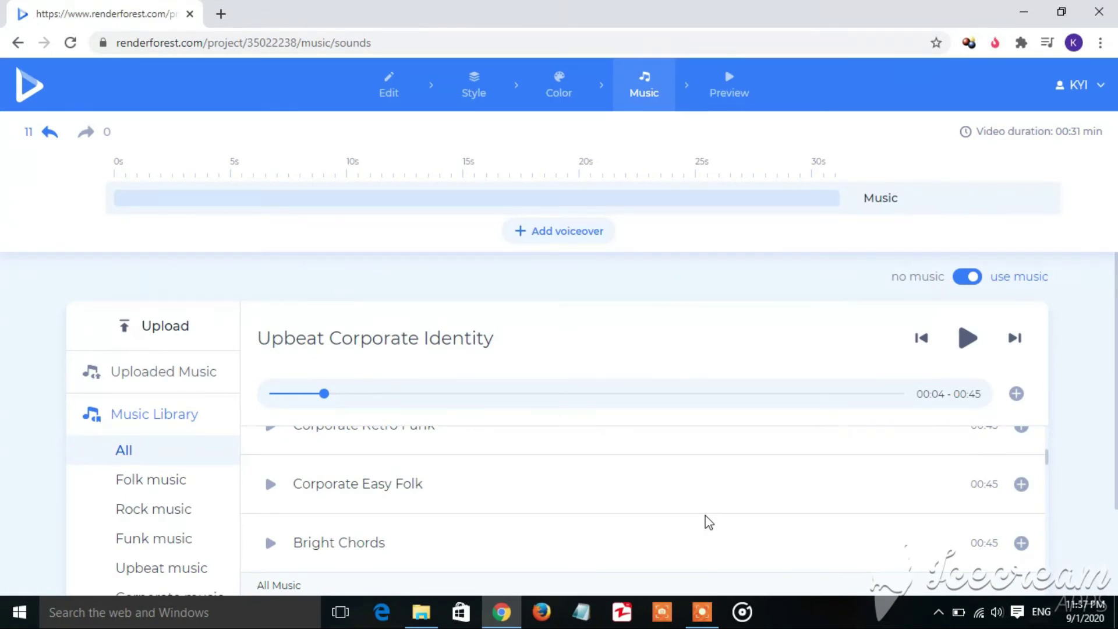
{"action": "scroll", "coordinate": [716, 518], "scroll_direction": "down", "scroll_amount": 3}
{"action": "scroll", "coordinate": [715, 518], "scroll_direction": "up", "scroll_amount": 10}
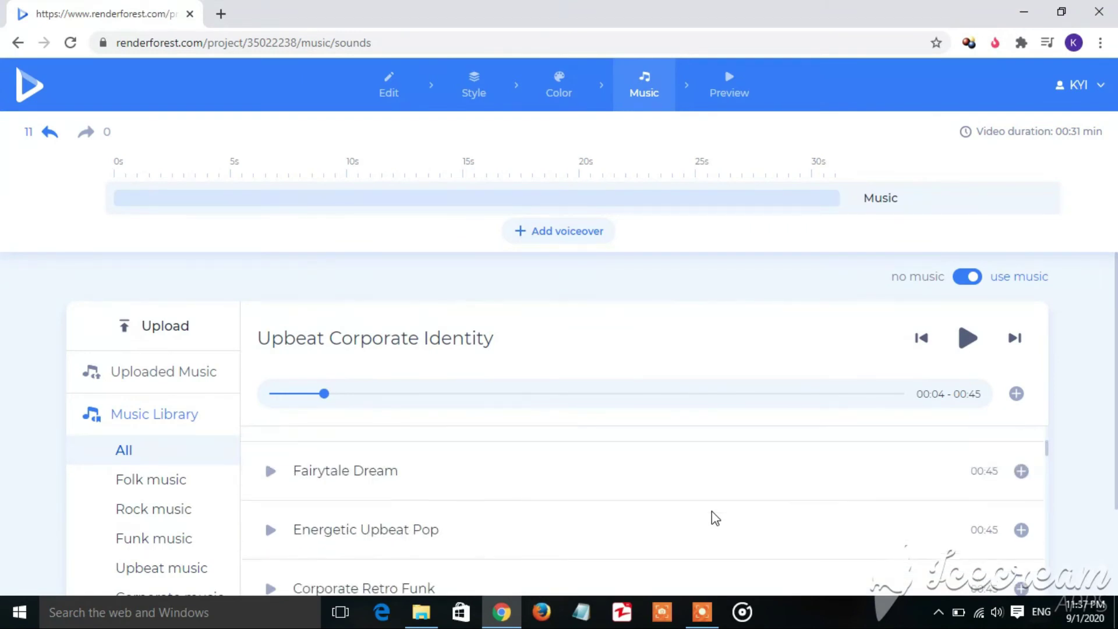
{"action": "scroll", "coordinate": [715, 518], "scroll_direction": "down", "scroll_amount": 5}
{"action": "scroll", "coordinate": [715, 518], "scroll_direction": "up", "scroll_amount": 5}
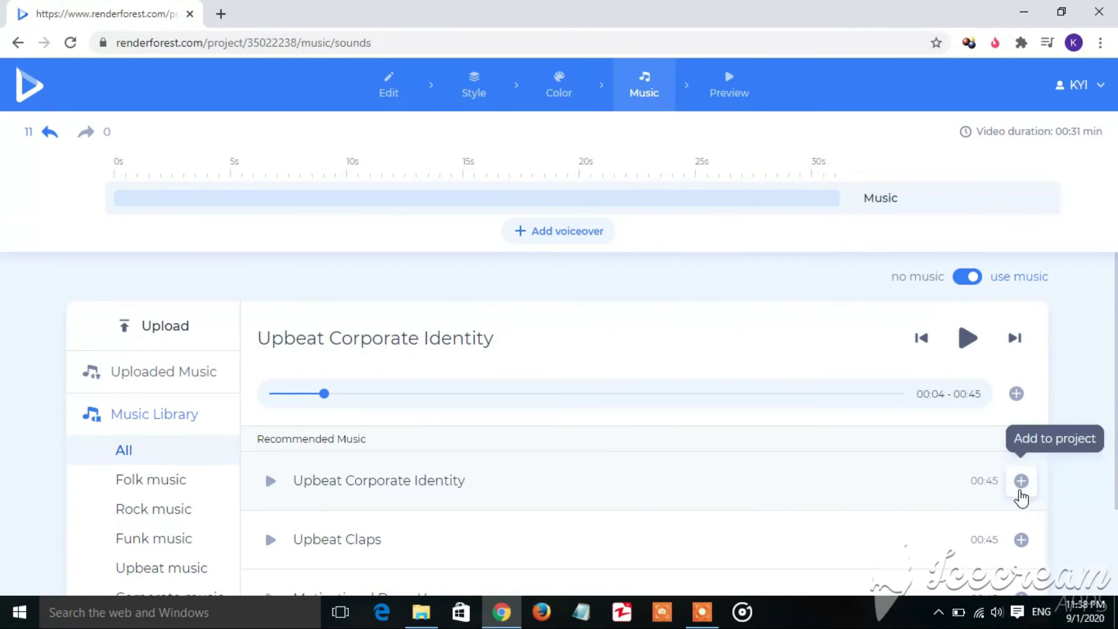
{"action": "left_click", "coordinate": [702, 612]}
{"action": "left_click_drag", "start_coordinate": [920, 462], "coordinate": [1003, 479]}
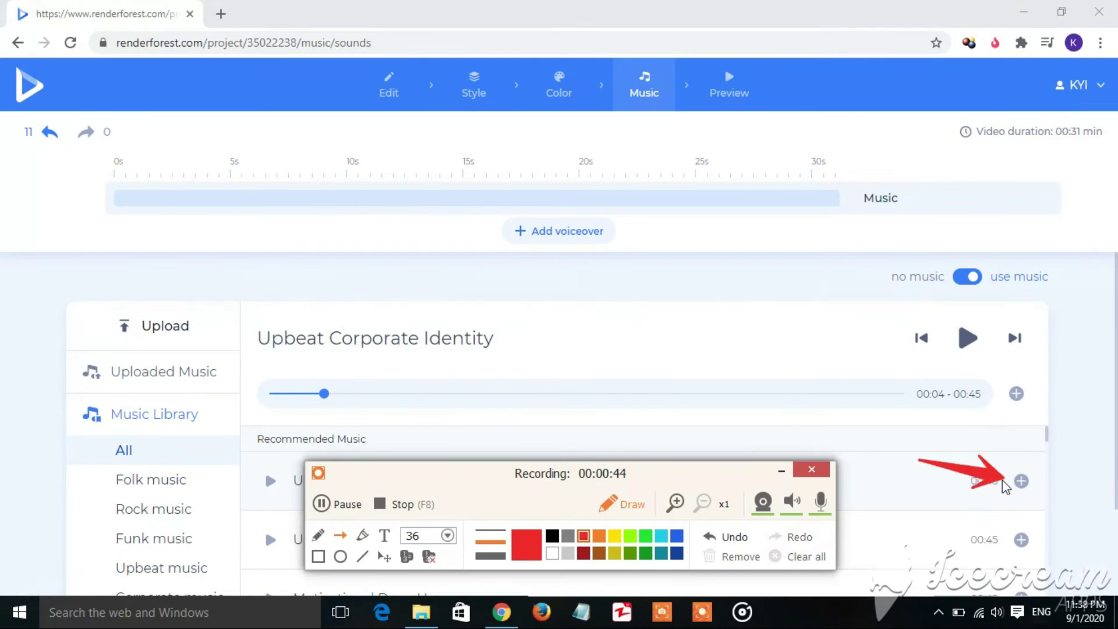
{"action": "left_click_drag", "start_coordinate": [694, 465], "coordinate": [284, 527]}
{"action": "left_click_drag", "start_coordinate": [872, 535], "coordinate": [1013, 541]}
{"action": "left_click_drag", "start_coordinate": [872, 361], "coordinate": [1003, 394]}
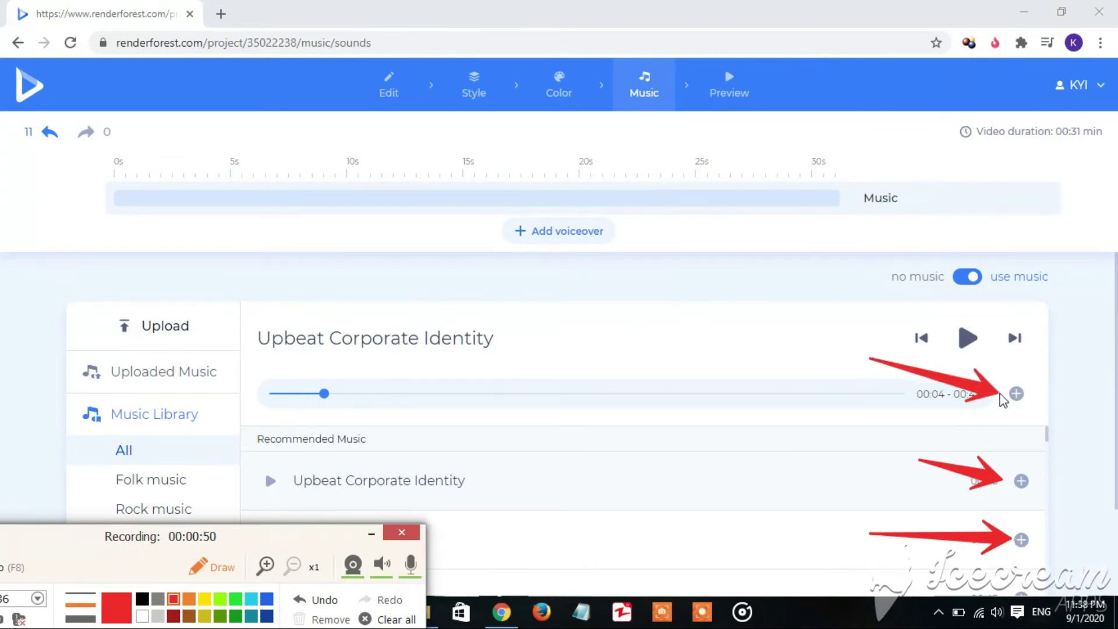
{"action": "left_click", "coordinate": [389, 619]}
{"action": "left_click", "coordinate": [371, 533]}
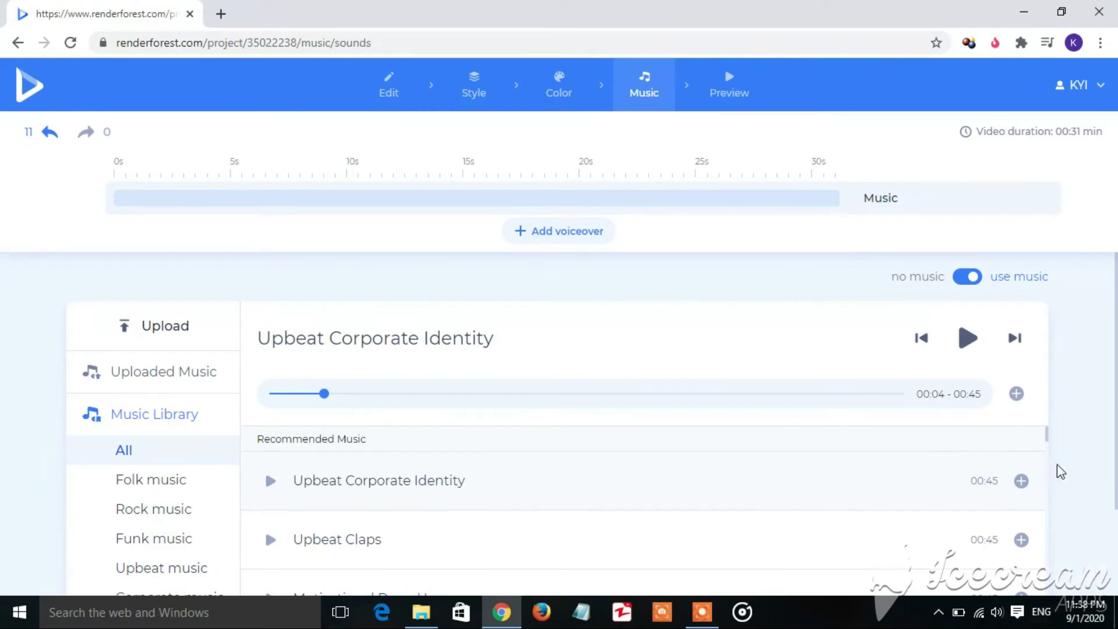
Step: Add the Upbeat Corporate Identity track to the project and go to the video's preview and export options
{"action": "left_click", "coordinate": [1022, 482]}
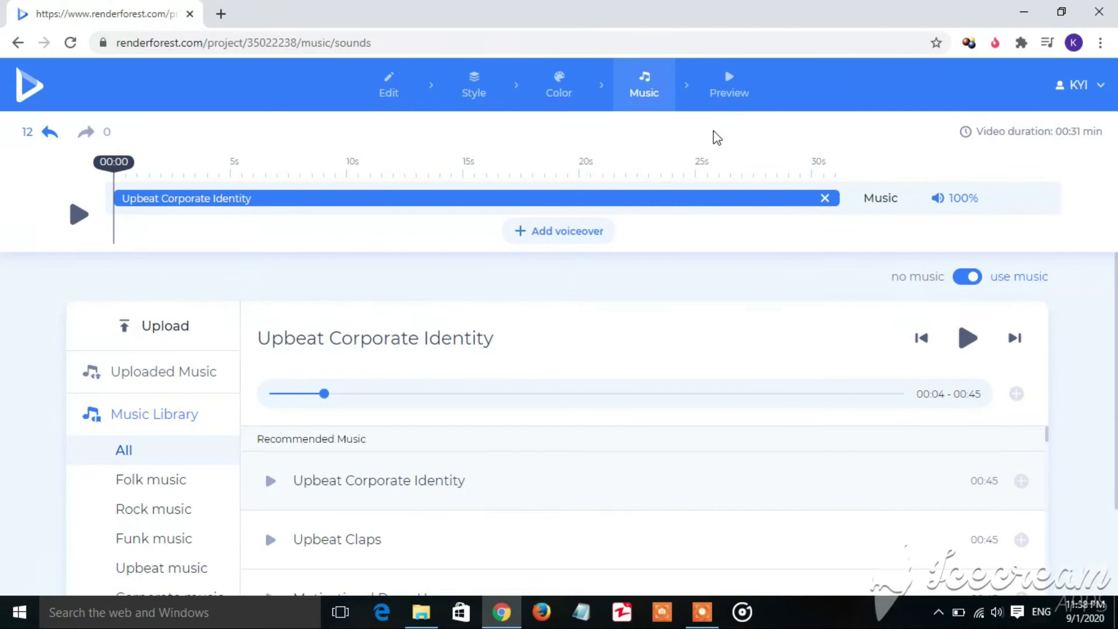
{"action": "left_click", "coordinate": [727, 87]}
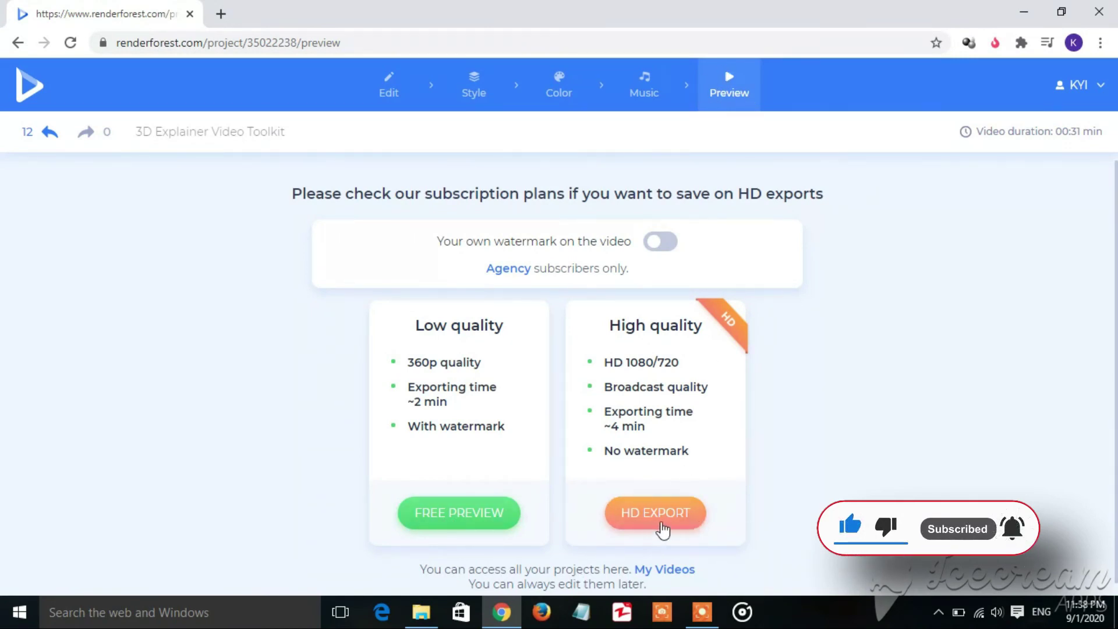
Step: Export the video as the free low-quality 360p preview and look over the export progress page and its notification options
{"action": "scroll", "coordinate": [477, 513], "scroll_direction": "down", "scroll_amount": 1}
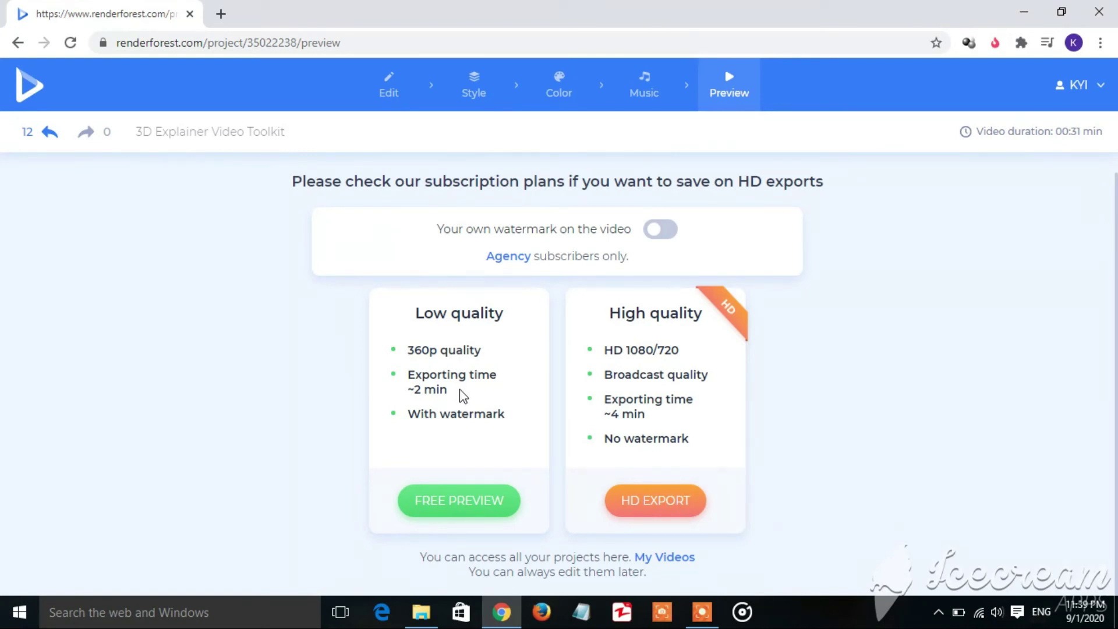
{"action": "left_click", "coordinate": [461, 511]}
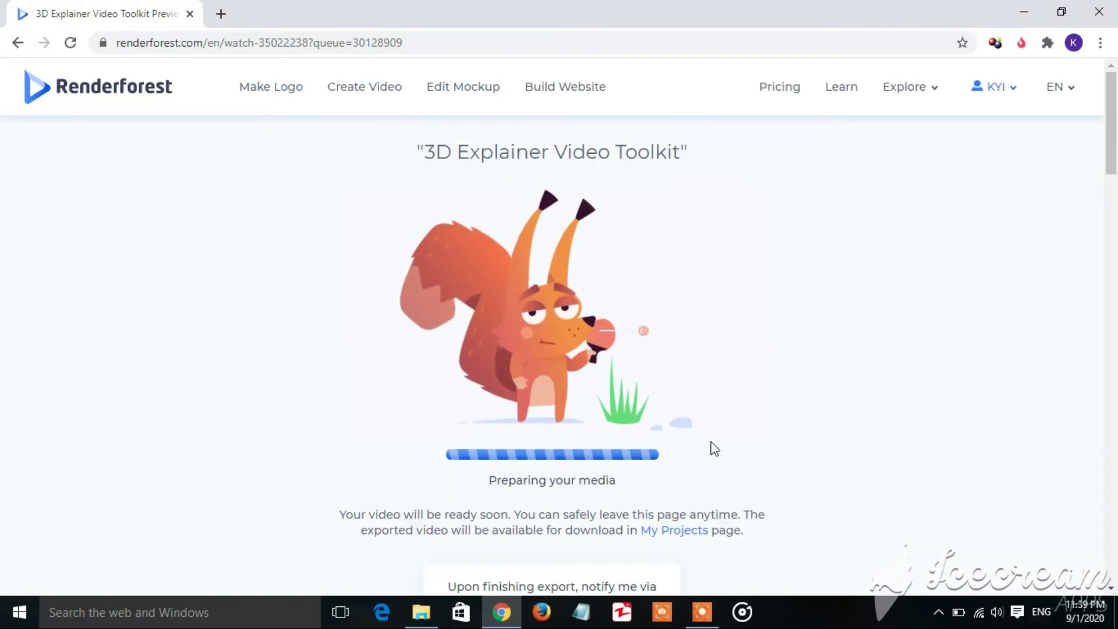
{"action": "scroll", "coordinate": [714, 425], "scroll_direction": "down", "scroll_amount": 7}
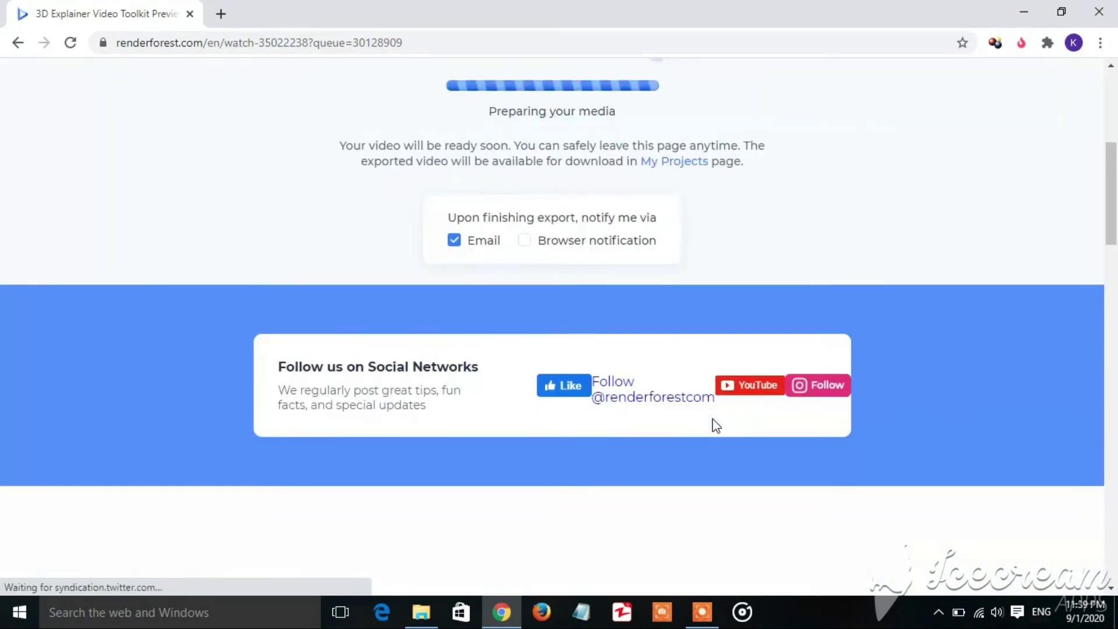
{"action": "scroll", "coordinate": [714, 424], "scroll_direction": "up", "scroll_amount": 4}
{"action": "scroll", "coordinate": [854, 392], "scroll_direction": "up", "scroll_amount": 3}
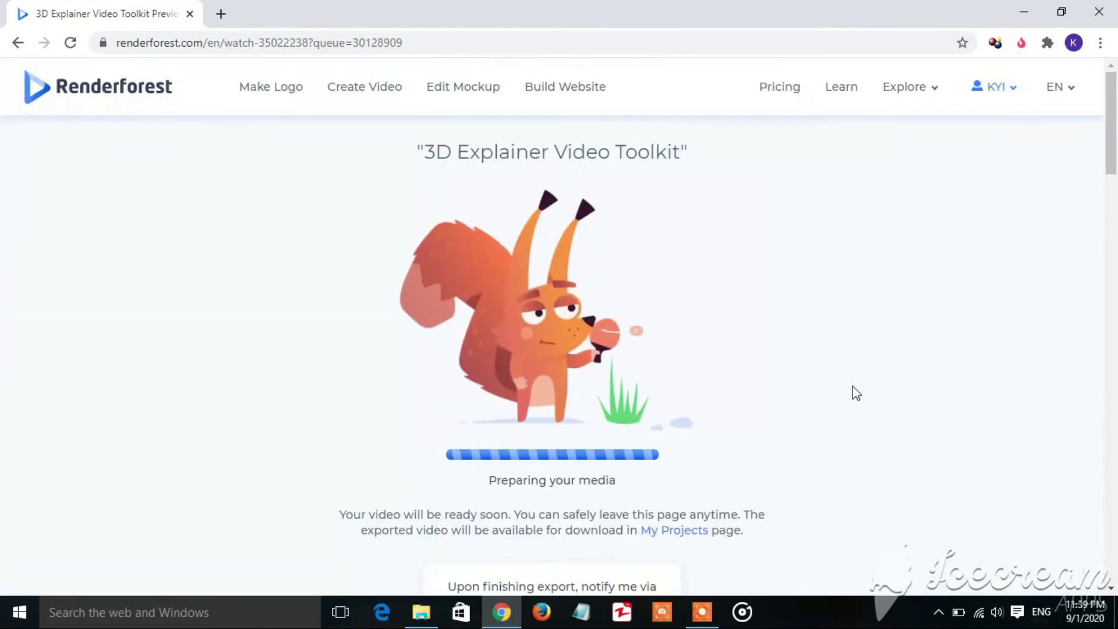
{"action": "scroll", "coordinate": [740, 381], "scroll_direction": "down", "scroll_amount": 5}
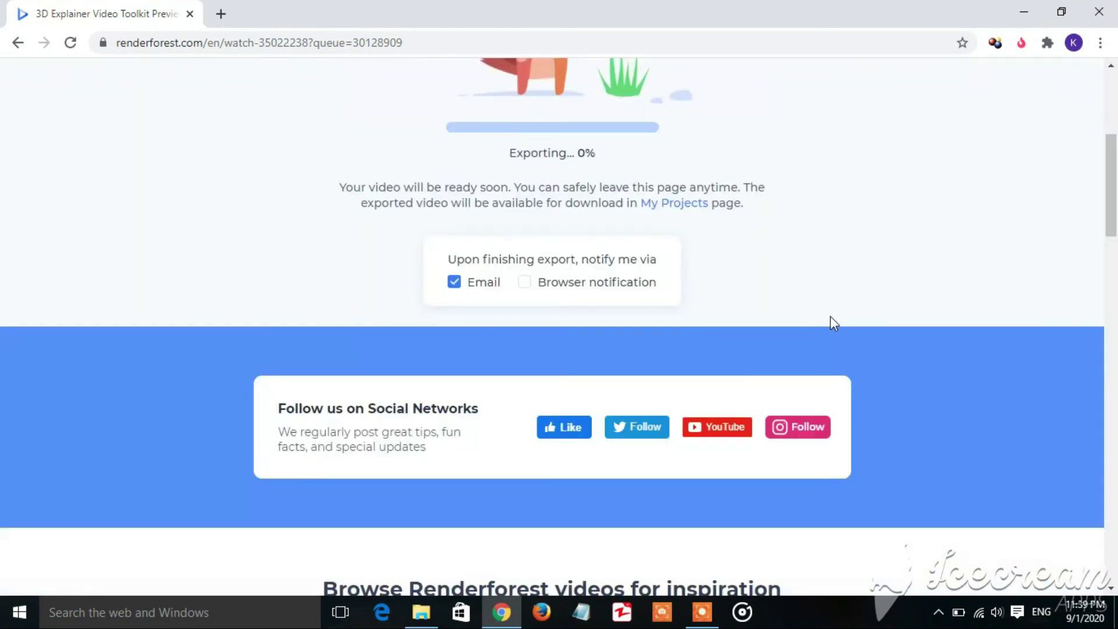
{"action": "scroll", "coordinate": [831, 322], "scroll_direction": "up", "scroll_amount": 5}
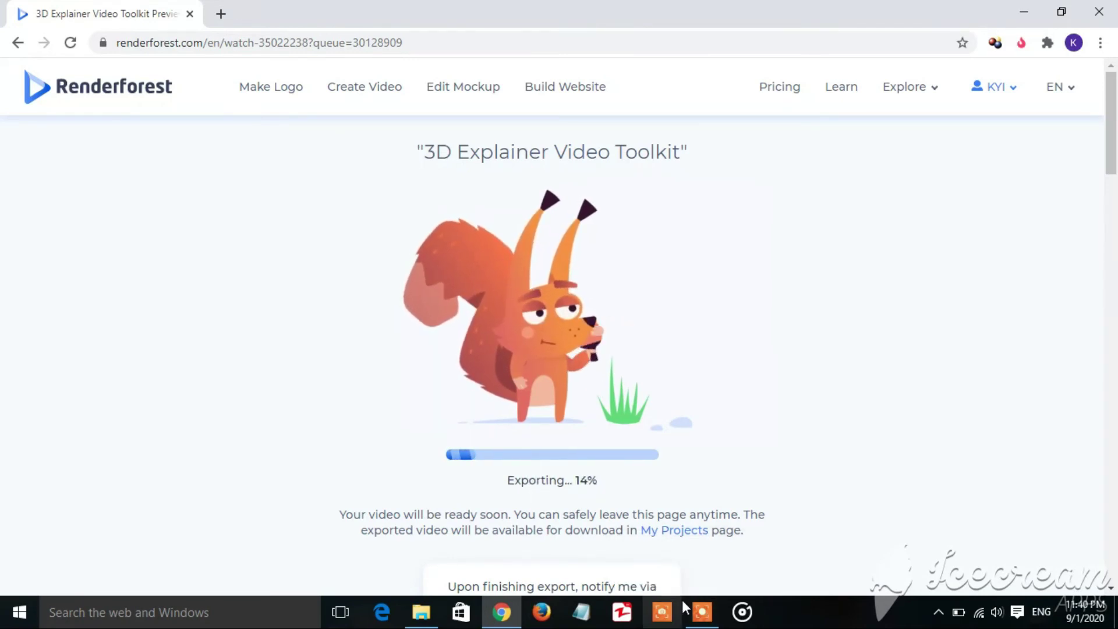
{"action": "left_click", "coordinate": [700, 612]}
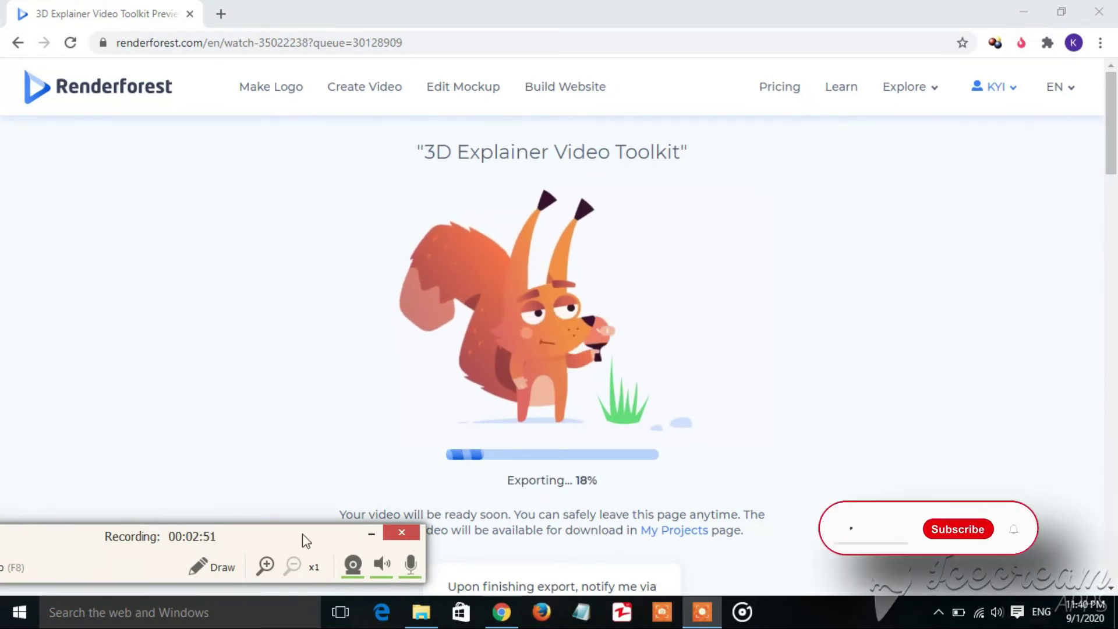
{"action": "left_click", "coordinate": [213, 567]}
{"action": "mouse_move", "coordinate": [806, 435]}
{"action": "left_mouse_down"}
{"action": "mouse_move", "coordinate": [632, 456]}
{"action": "mouse_move", "coordinate": [656, 452]}
{"action": "mouse_move", "coordinate": [613, 483]}
{"action": "left_mouse_up"}
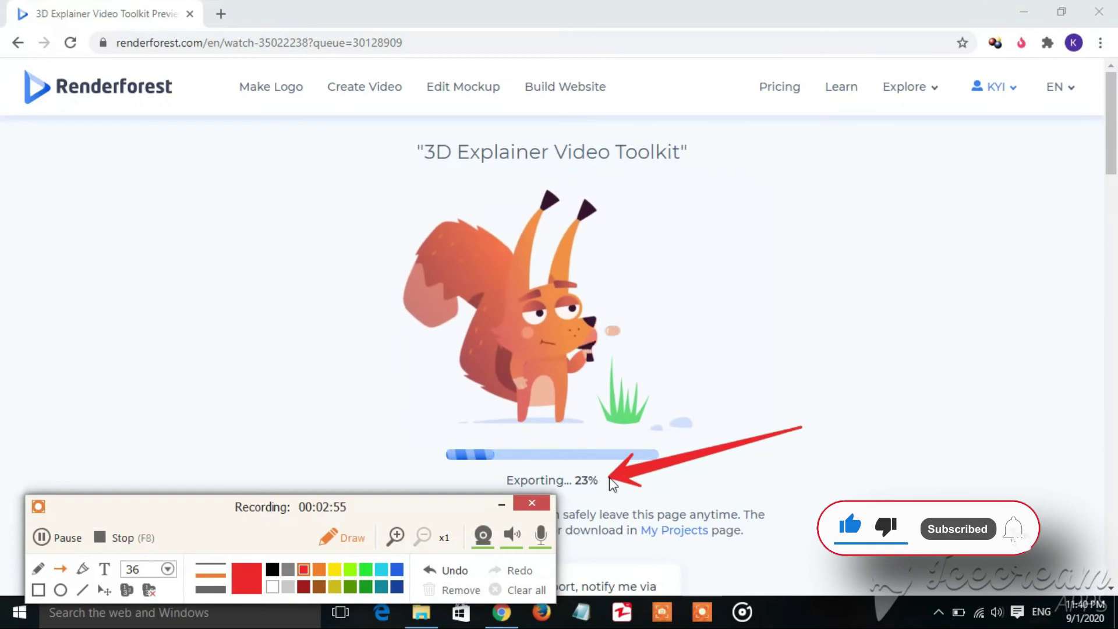
{"action": "left_click_drag", "start_coordinate": [664, 387], "coordinate": [612, 457]}
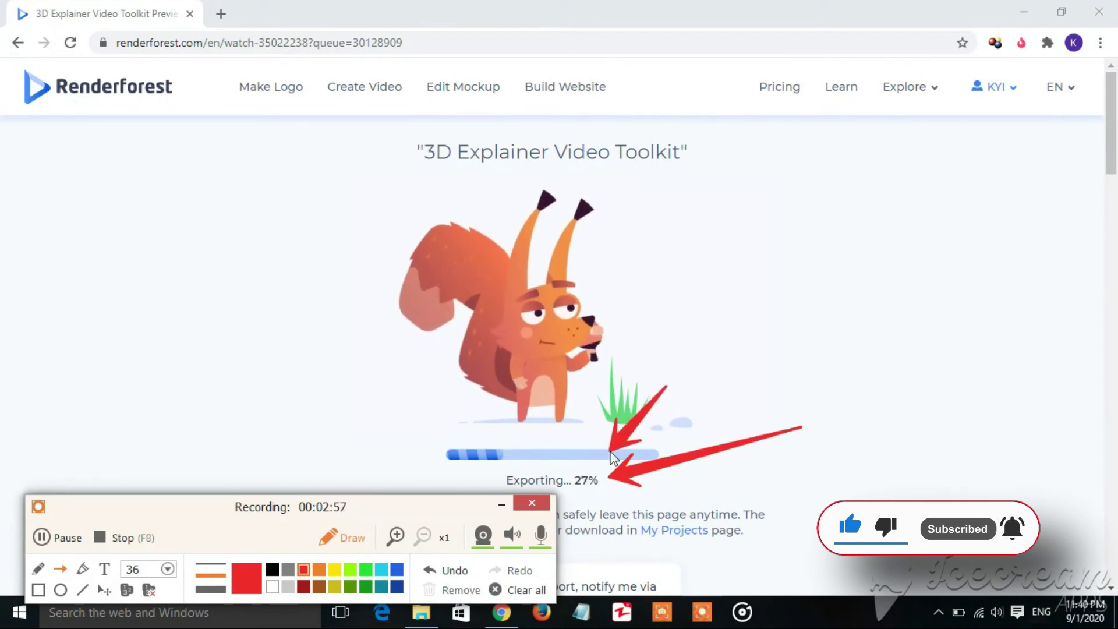
{"action": "left_click", "coordinate": [520, 590]}
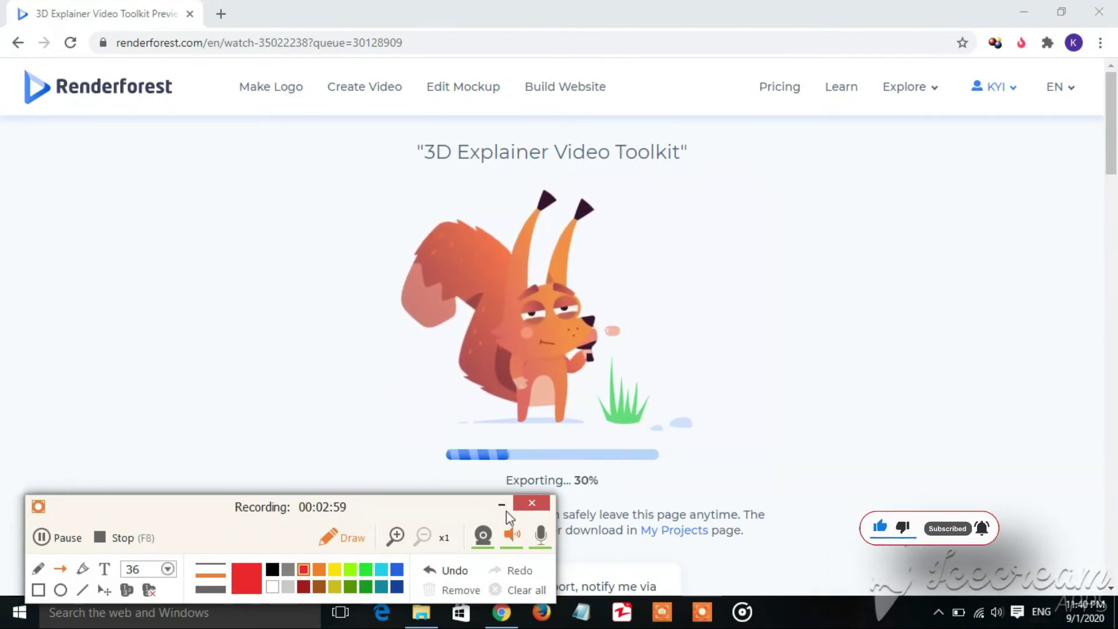
{"action": "left_click", "coordinate": [503, 503]}
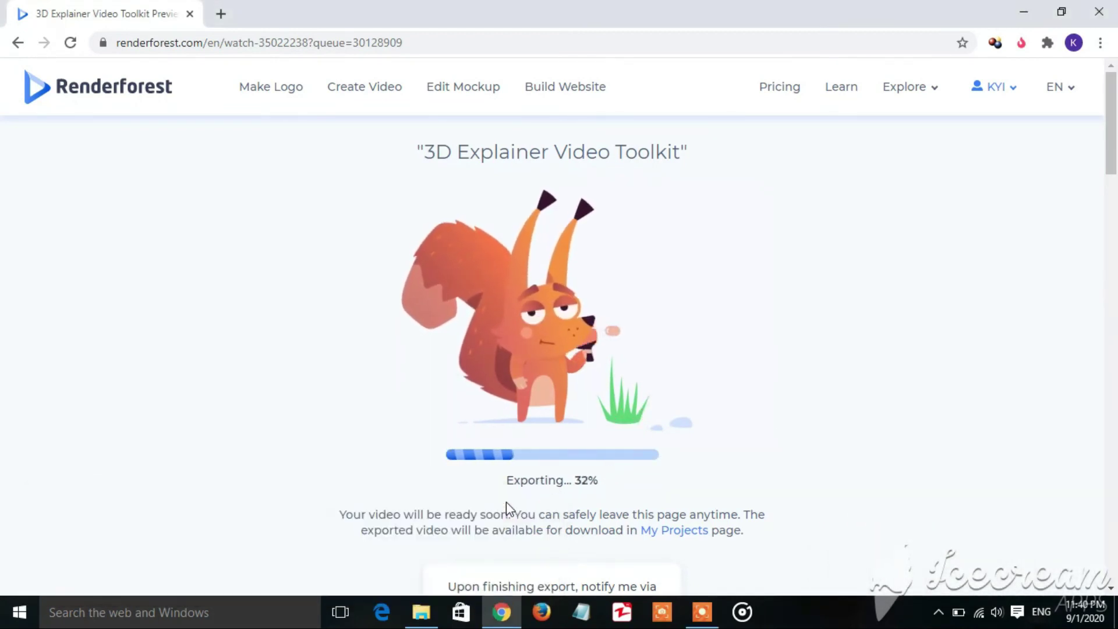
{"action": "left_click", "coordinate": [699, 618]}
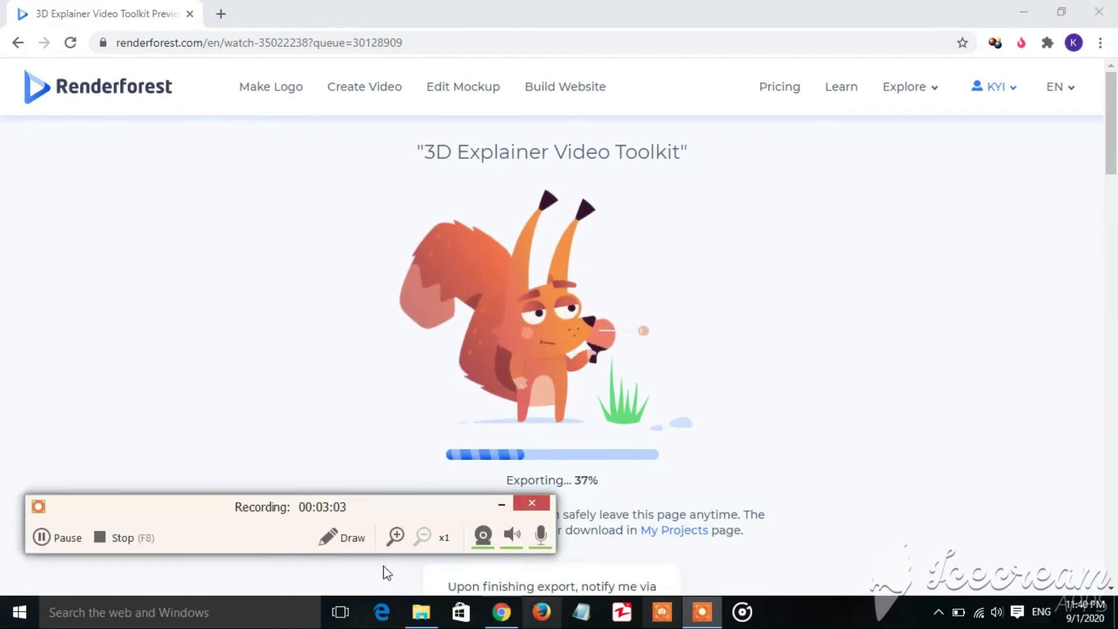
{"action": "left_click", "coordinate": [65, 535]}
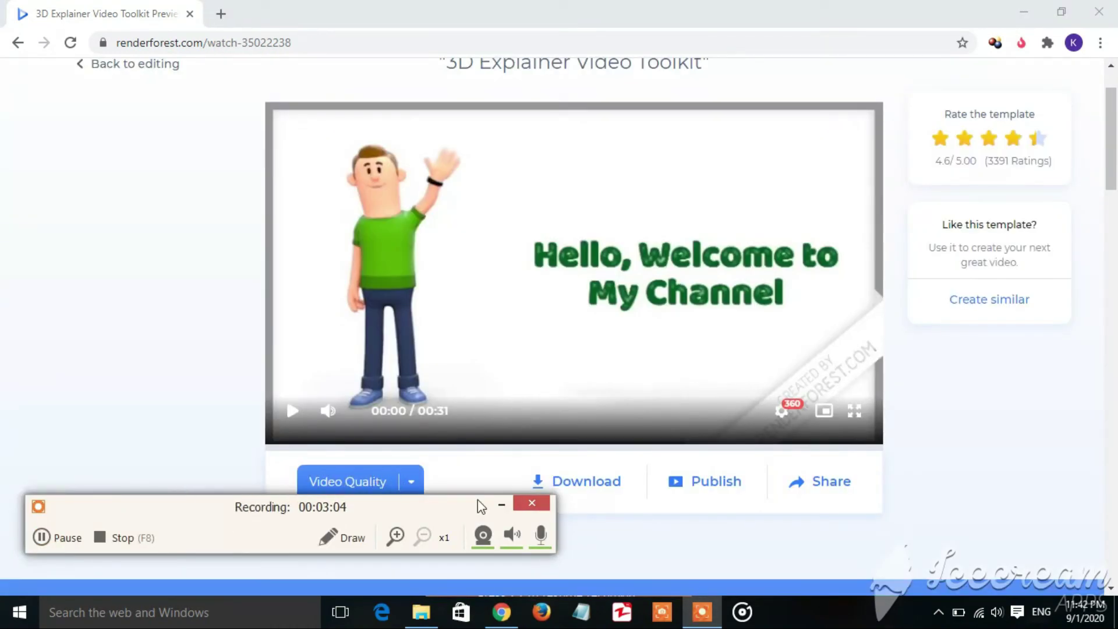
{"action": "left_click", "coordinate": [504, 511]}
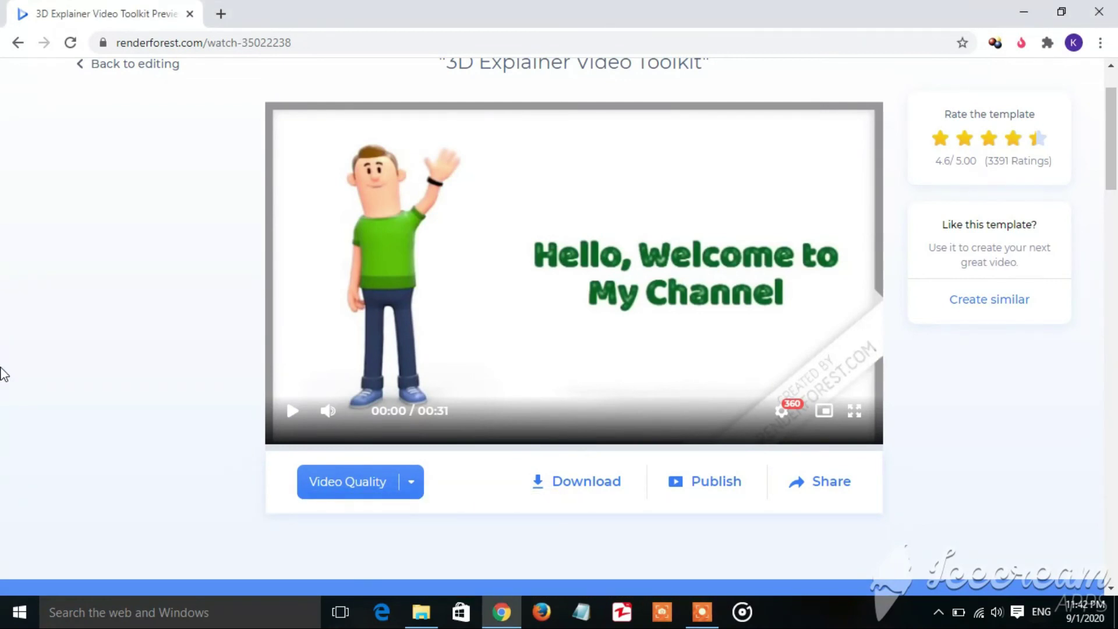
Step: Look over the exported video's page with its download, publish and share options, and start playing the video from the beginning
{"action": "scroll", "coordinate": [3, 375], "scroll_direction": "up", "scroll_amount": 2}
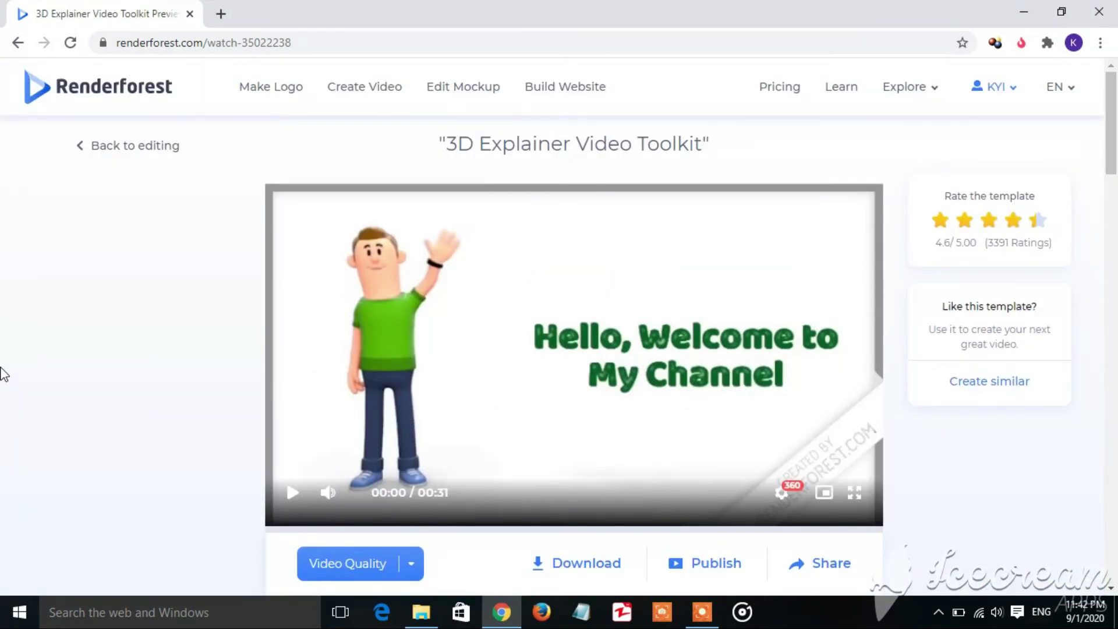
{"action": "scroll", "coordinate": [3, 375], "scroll_direction": "down", "scroll_amount": 5}
{"action": "scroll", "coordinate": [3, 371], "scroll_direction": "up", "scroll_amount": 5}
{"action": "scroll", "coordinate": [3, 370], "scroll_direction": "down", "scroll_amount": 4}
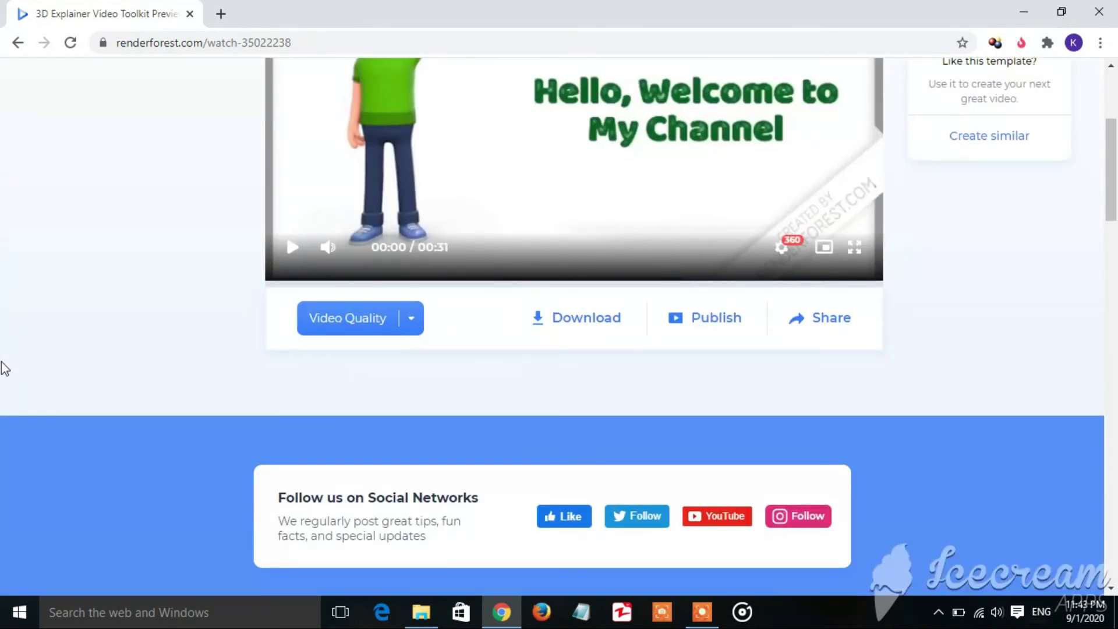
{"action": "scroll", "coordinate": [5, 369], "scroll_direction": "up", "scroll_amount": 4}
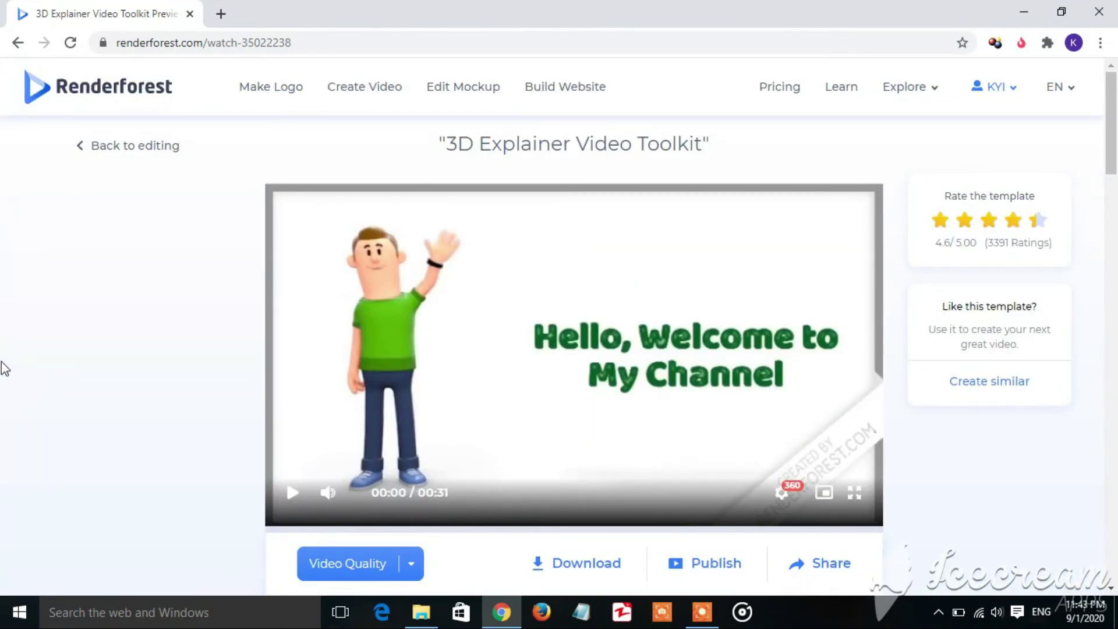
{"action": "scroll", "coordinate": [5, 369], "scroll_direction": "down", "scroll_amount": 2}
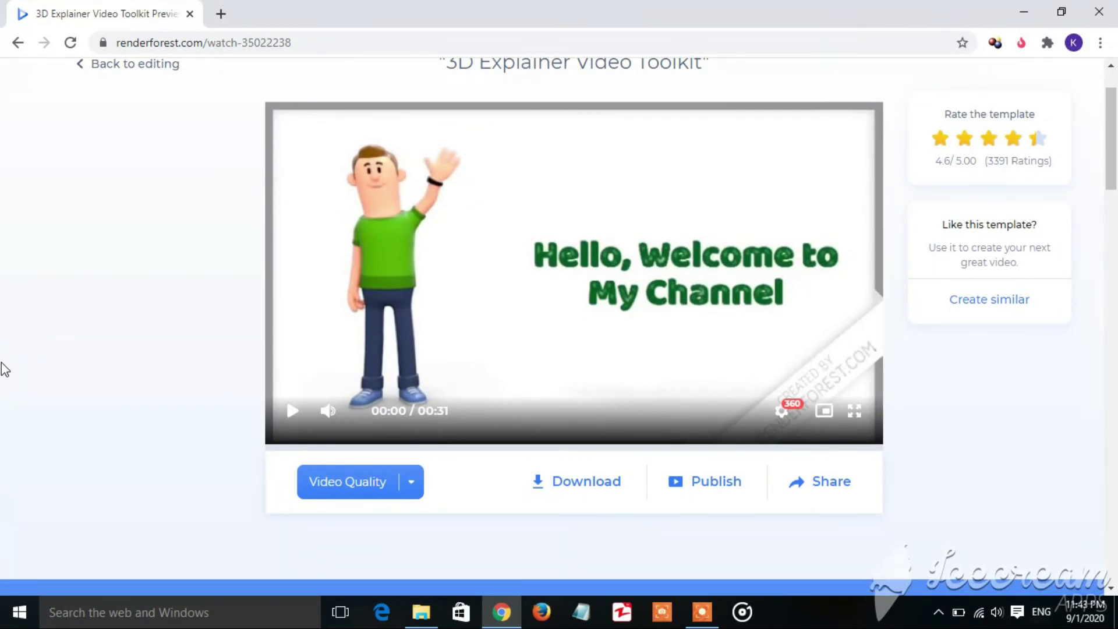
{"action": "left_click", "coordinate": [292, 411]}
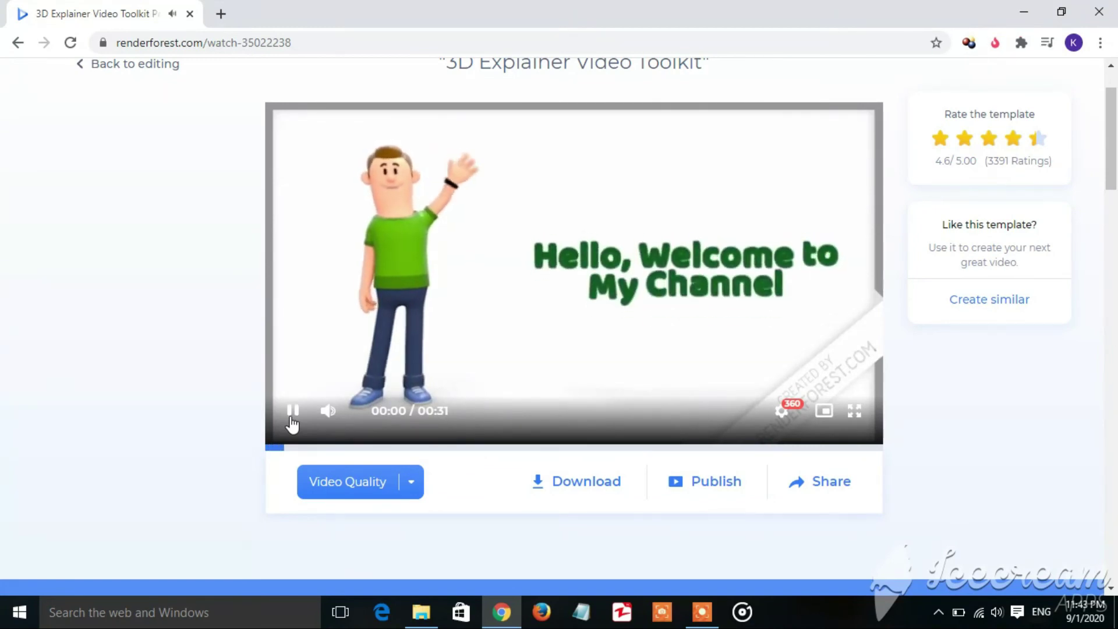